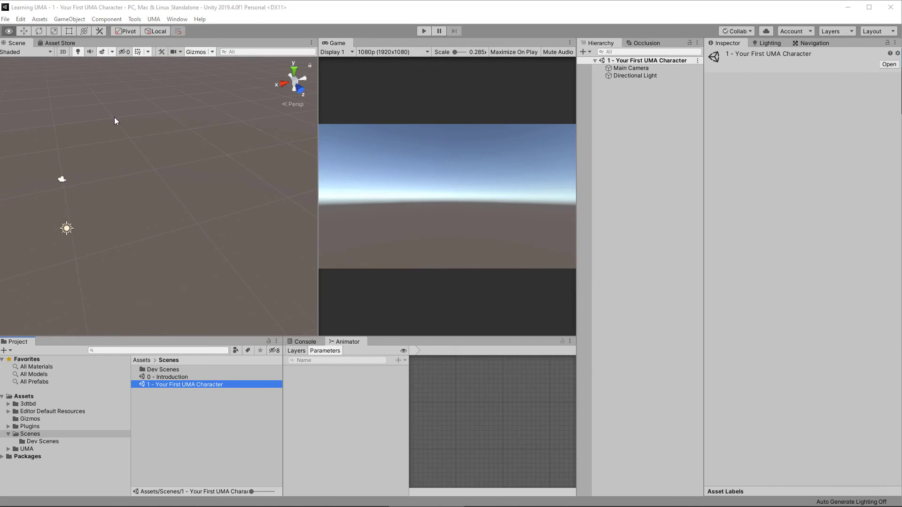
# Bring up the Asset Store panel maximized to fill the editor.
pyautogui.click(64, 42)
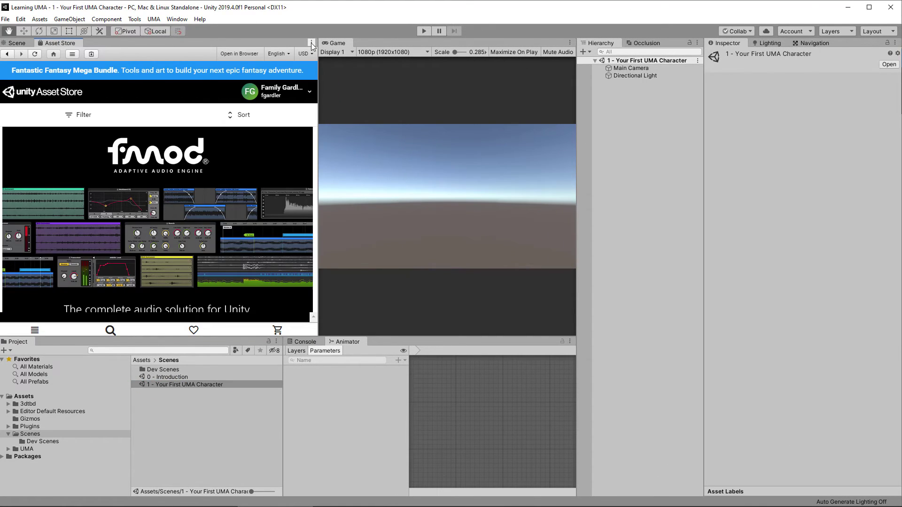
pyautogui.click(311, 43)
pyautogui.click(332, 67)
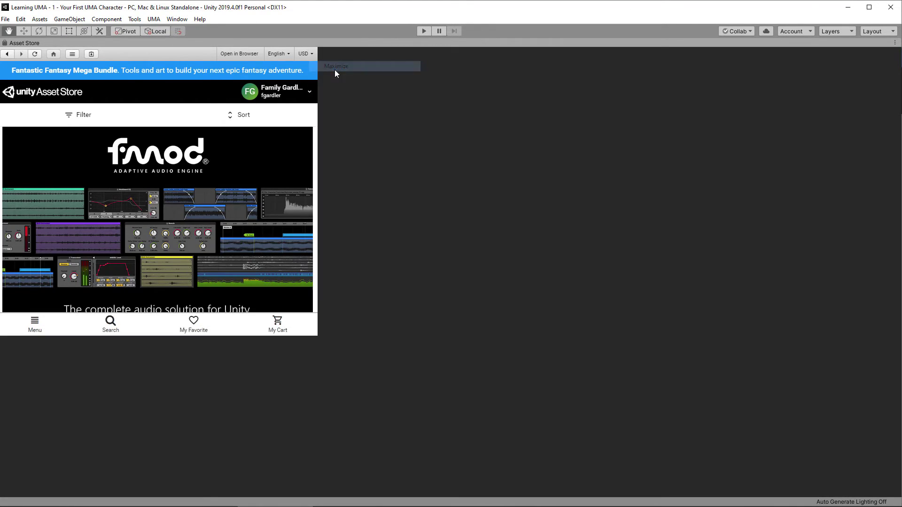
# Search the Asset Store for 'unity multipurpose avatar' and browse the UMA 2 product page.
pyautogui.click(491, 94)
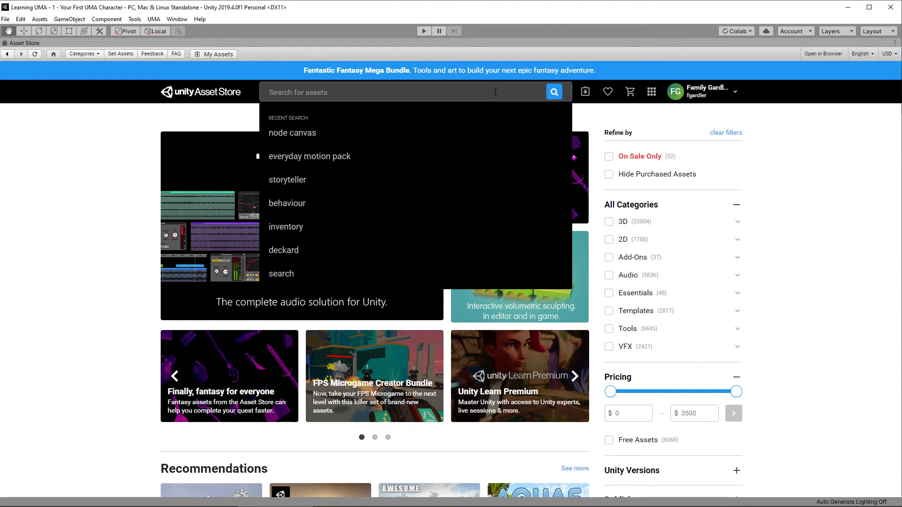
pyautogui.write('unity mult')
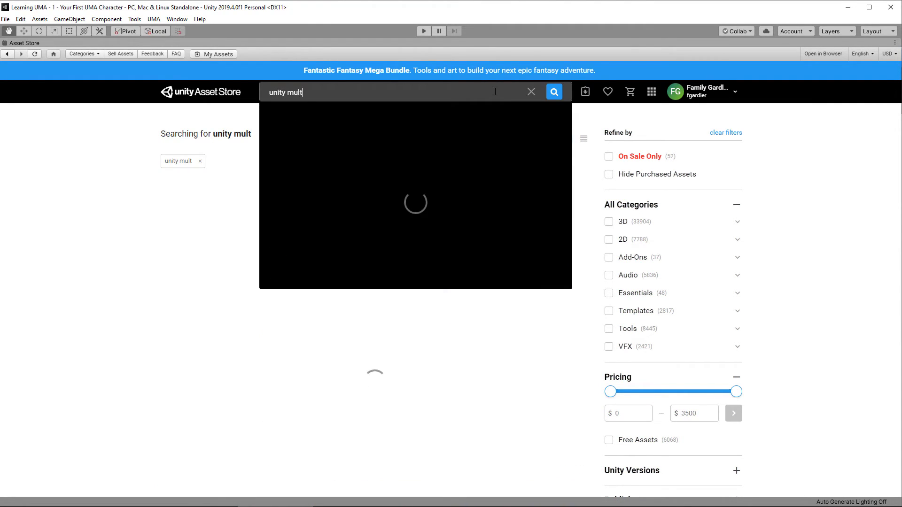
pyautogui.write('ipurpose av')
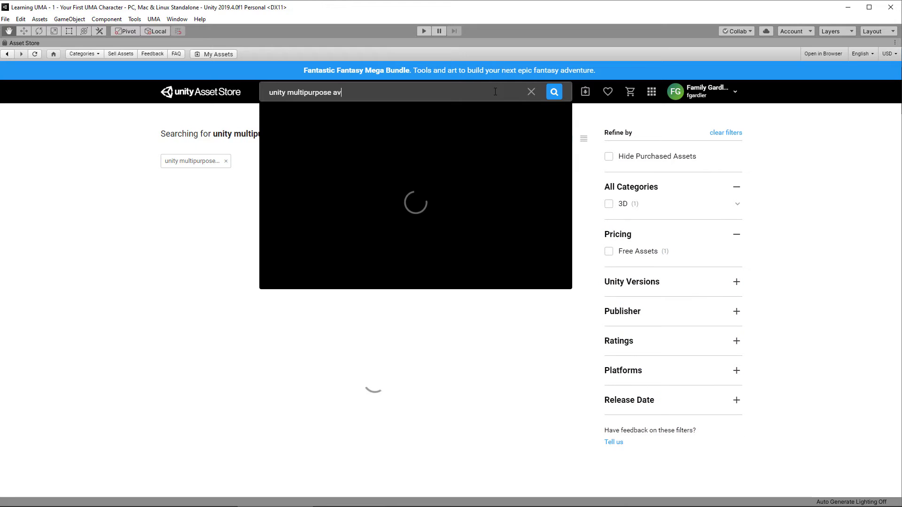
pyautogui.write('atar')
pyautogui.press('Return')
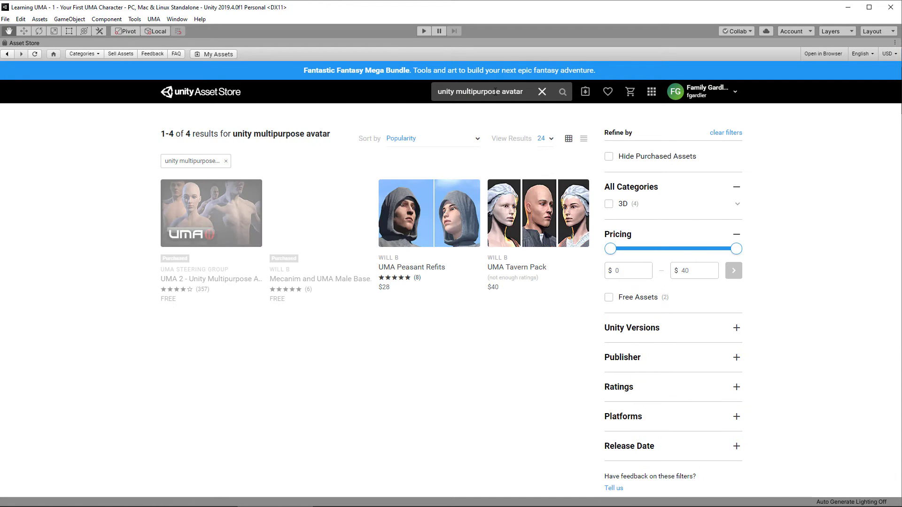
pyautogui.click(212, 213)
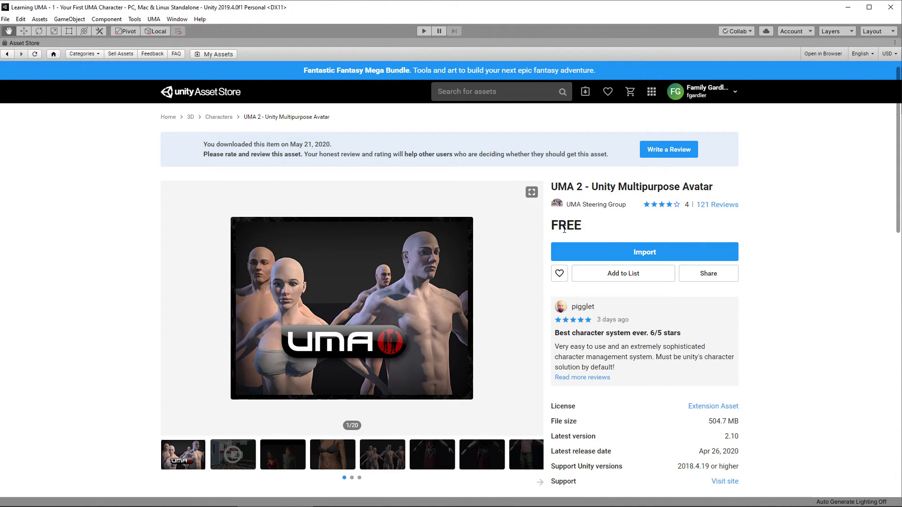
pyautogui.scroll(-3, 493, 301)
pyautogui.scroll(-6, 493, 302)
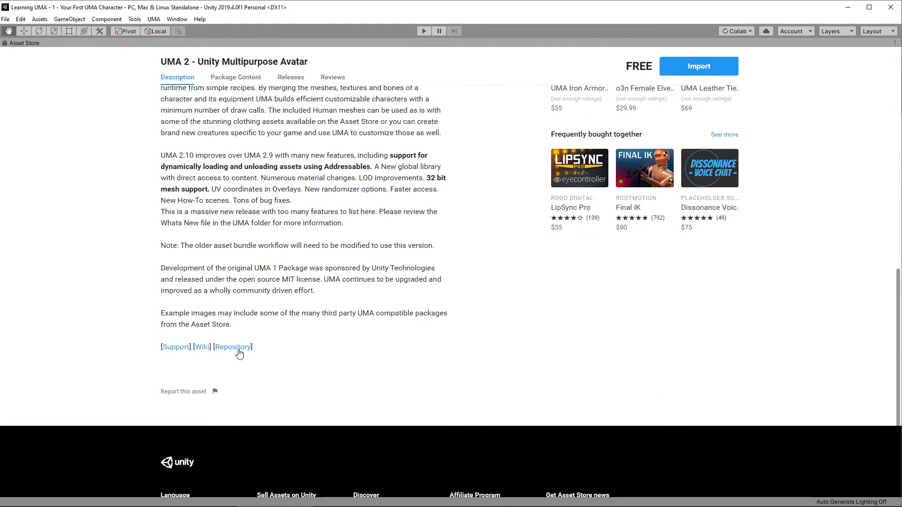
pyautogui.scroll(10, 350, 329)
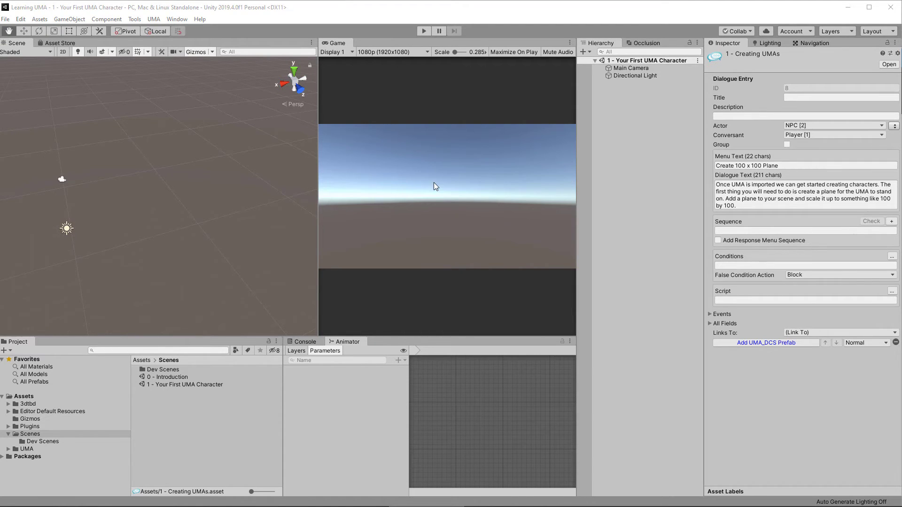
# Create a 3D plane and set its X and Z scale to 100.
pyautogui.rightClick(630, 61)
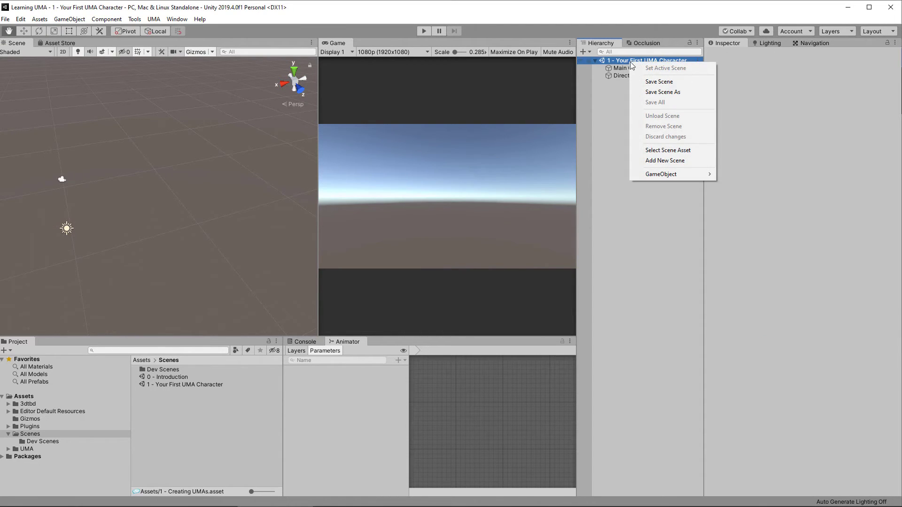
pyautogui.moveTo(661, 174)
pyautogui.moveTo(743, 185)
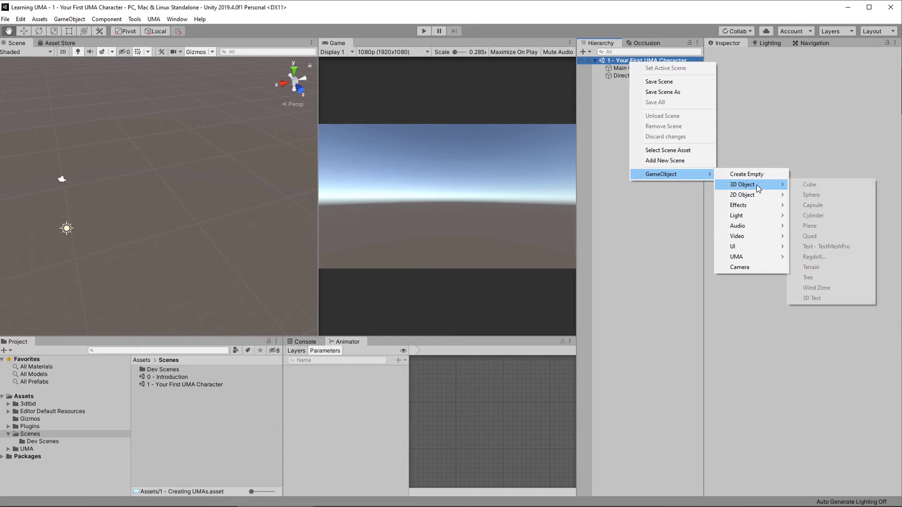
pyautogui.click(832, 227)
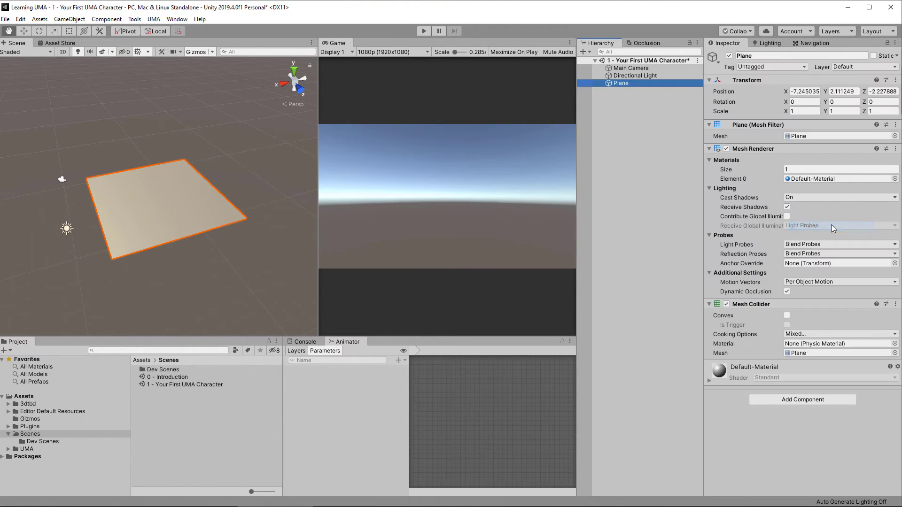
pyautogui.click(804, 110)
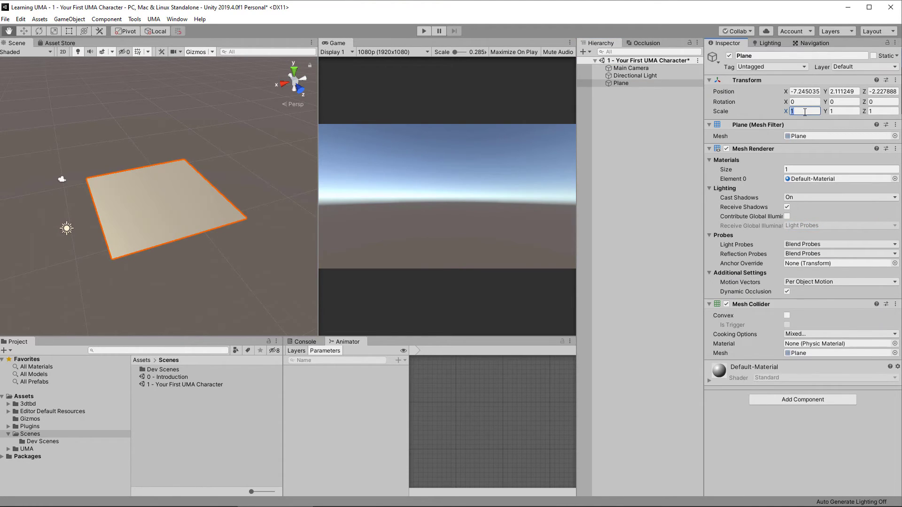
pyautogui.write('100')
pyautogui.press('Tab')
pyautogui.press('Tab')
pyautogui.write('100')
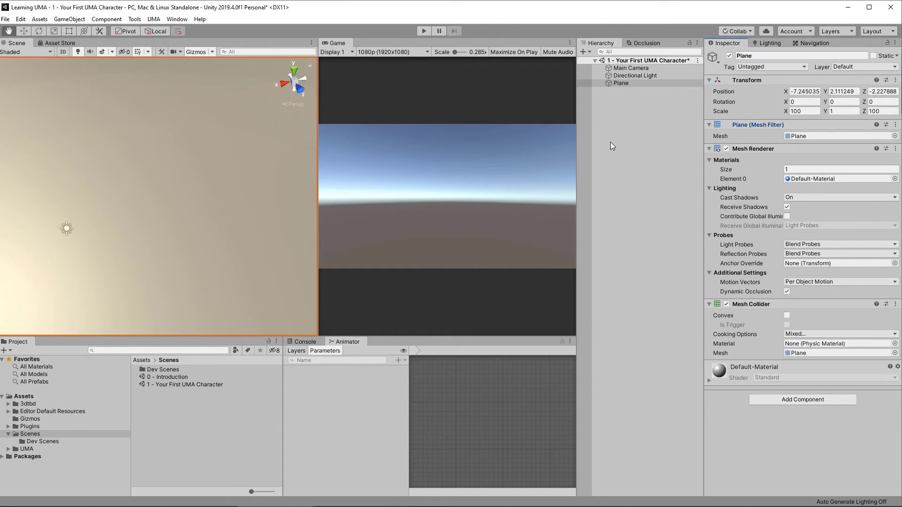
# Add the UMA_DCS and UMADynamicCharacterAvatar prefabs from UMA/Getting Started to the scene.
pyautogui.click(8, 449)
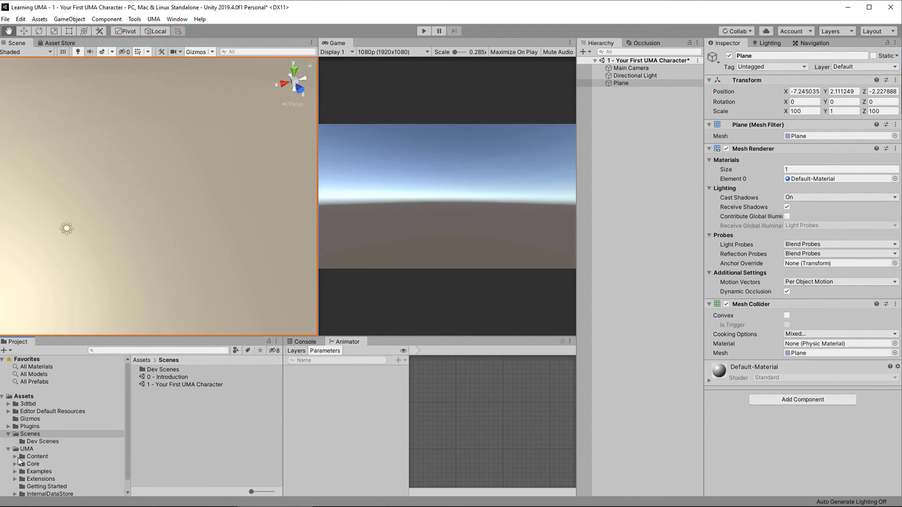
pyautogui.scroll(-1, 22, 455)
pyautogui.click(40, 476)
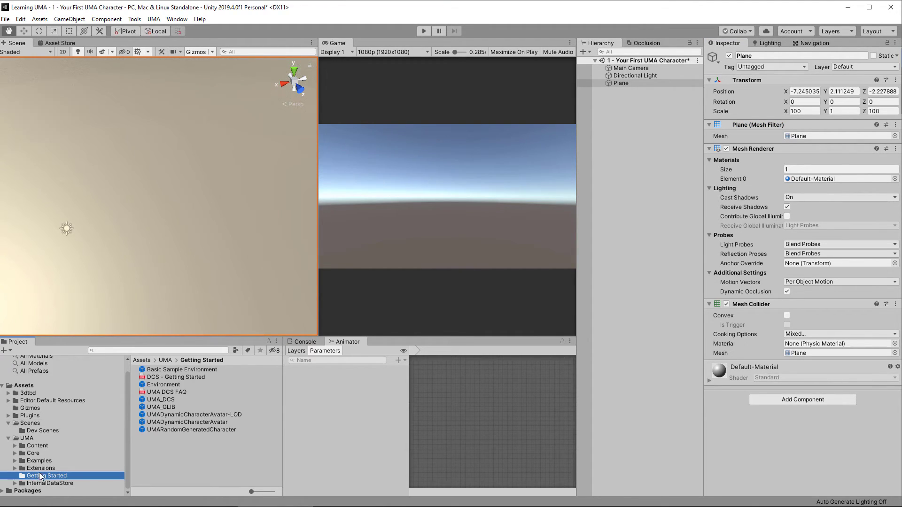
pyautogui.moveTo(161, 401); pyautogui.dragTo(636, 121)
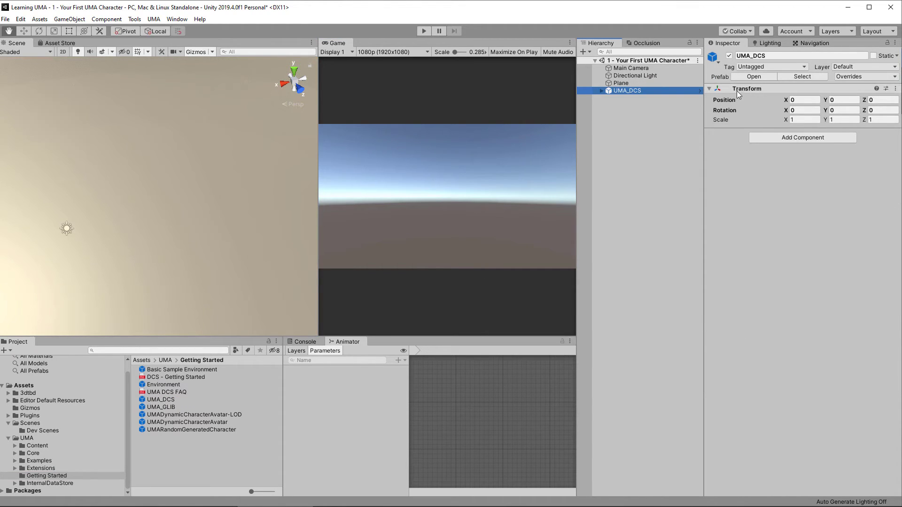
pyautogui.click(170, 422)
pyautogui.moveTo(169, 425); pyautogui.dragTo(654, 184)
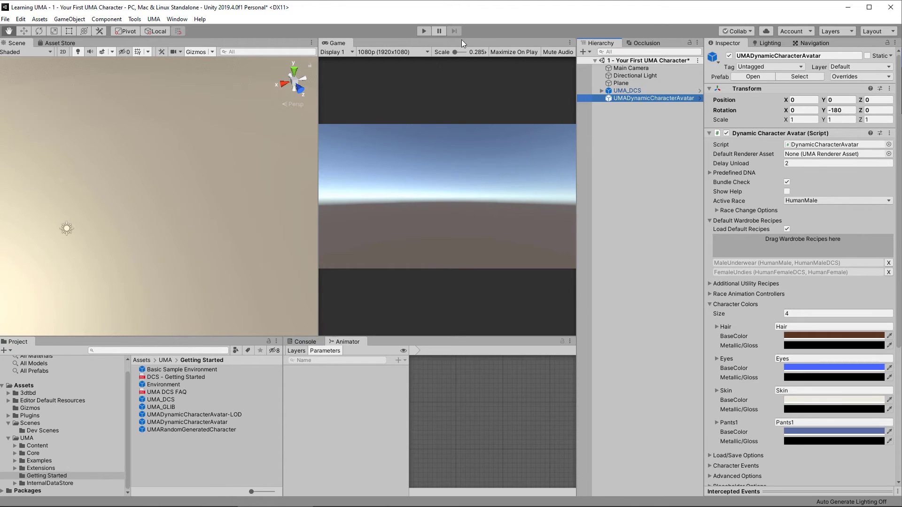
# Reset the plane's transform to the origin, then briefly preview the scene in Play mode.
pyautogui.click(623, 84)
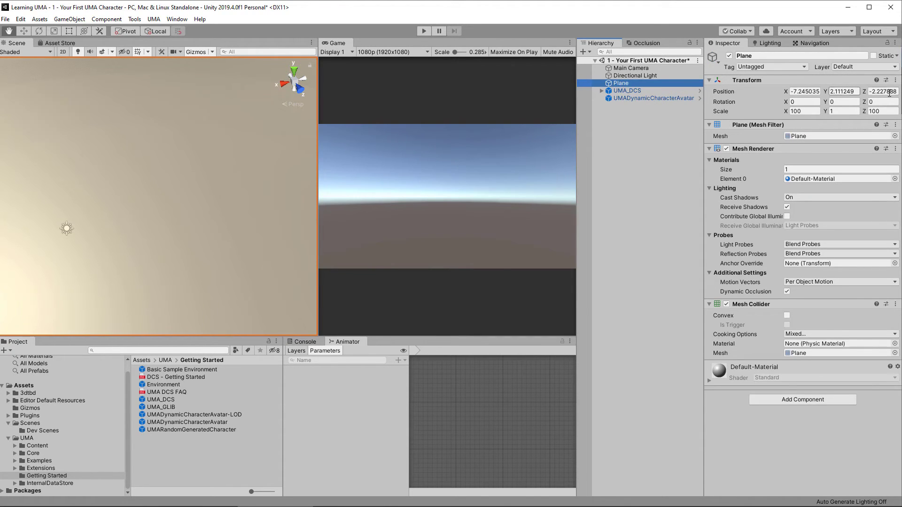
pyautogui.click(896, 80)
pyautogui.click(883, 89)
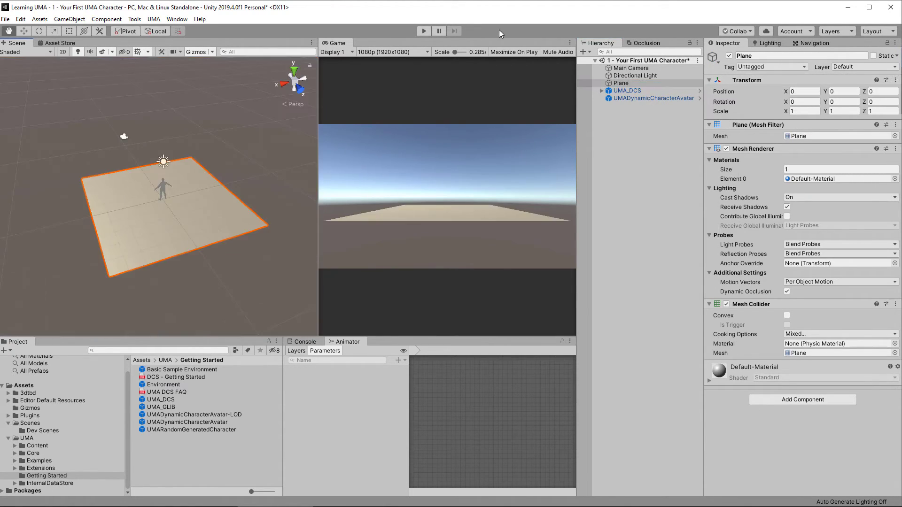
pyautogui.click(422, 31)
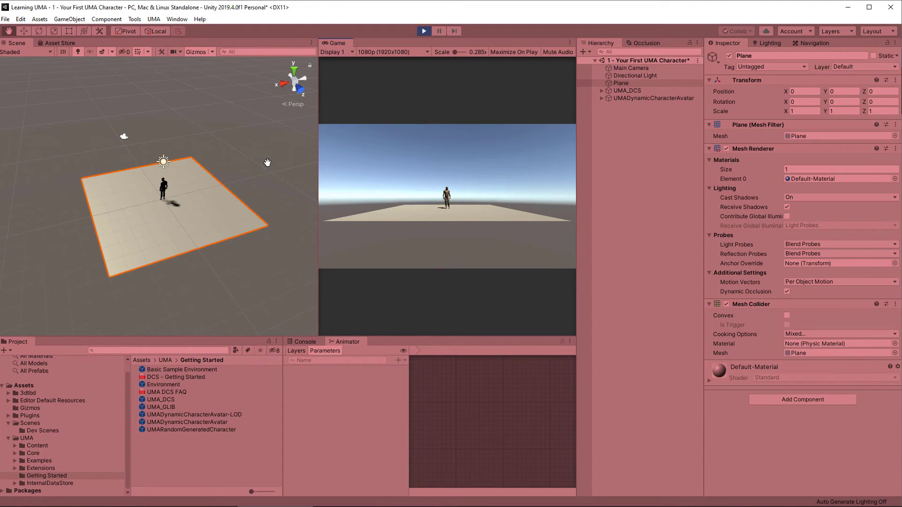
pyautogui.click(423, 31)
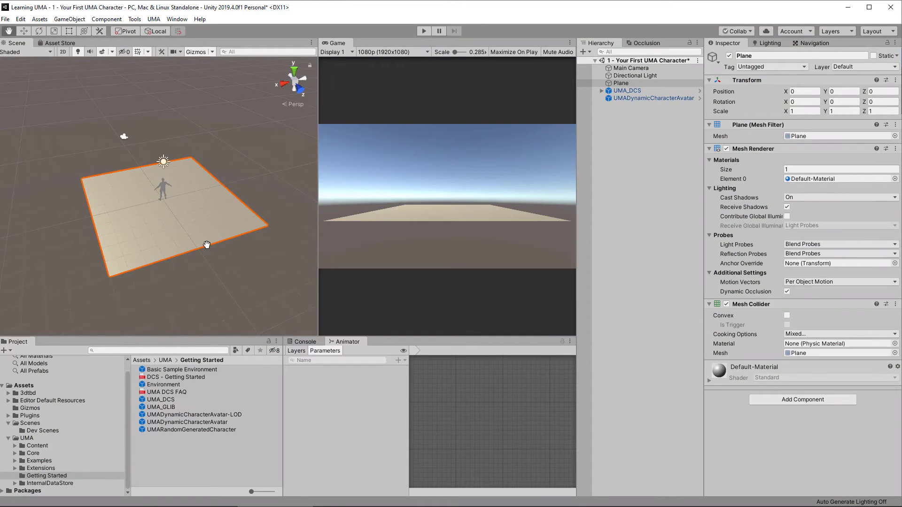
# Align the Main Camera with an eye-level Scene view beside the character.
pyautogui.moveTo(207, 245); pyautogui.dragTo(630, 152, button='right')
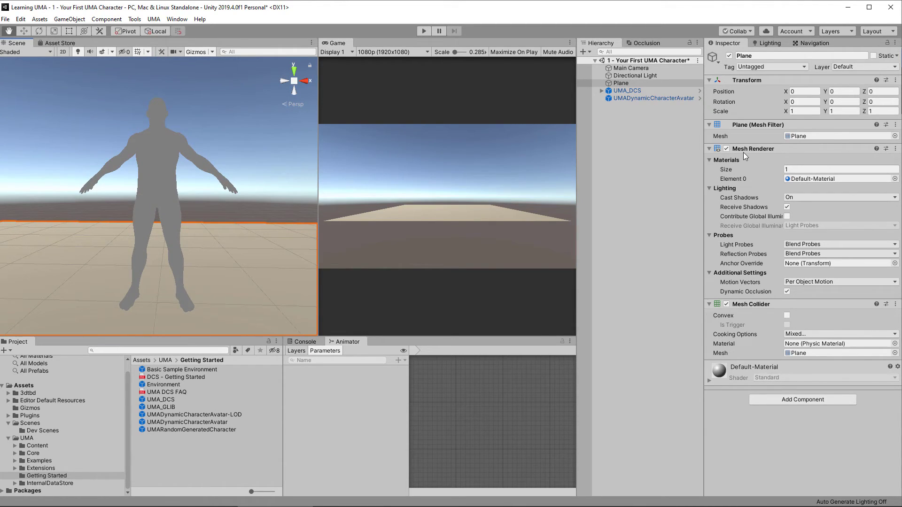
pyautogui.click(629, 68)
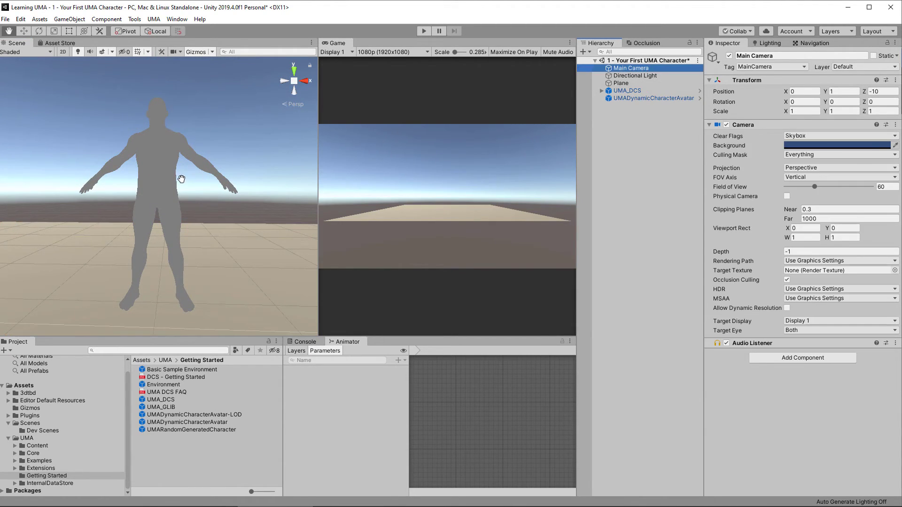
pyautogui.hotkey('ctrl', 'shift', 'f')
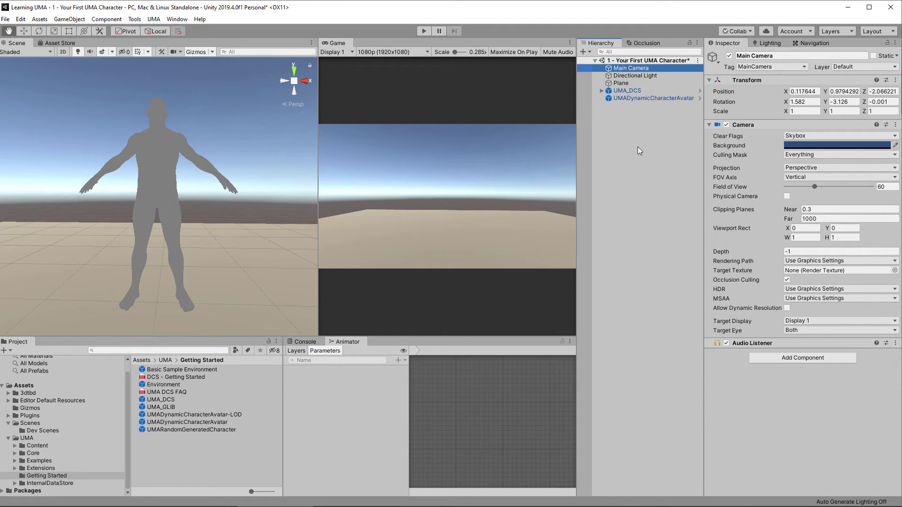
# Set the directional light's X rotation to 130.
pyautogui.click(638, 76)
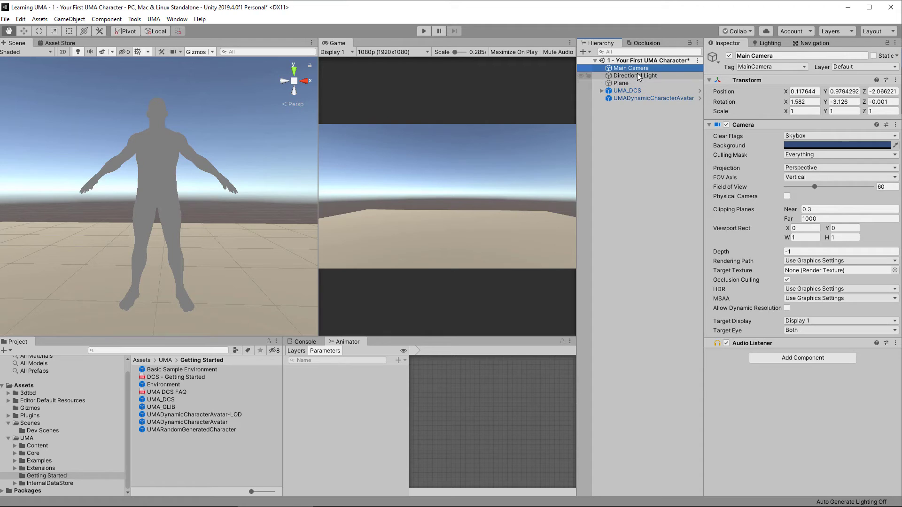
pyautogui.click(799, 101)
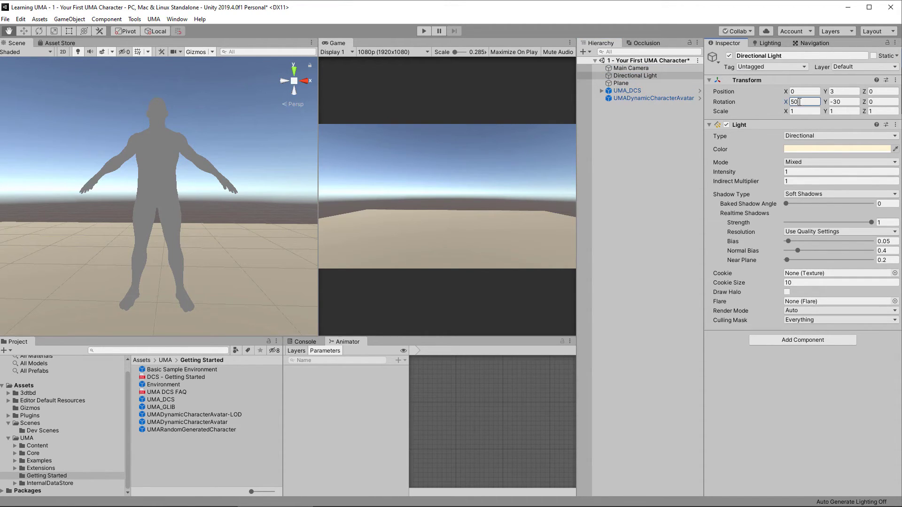
pyautogui.write('130')
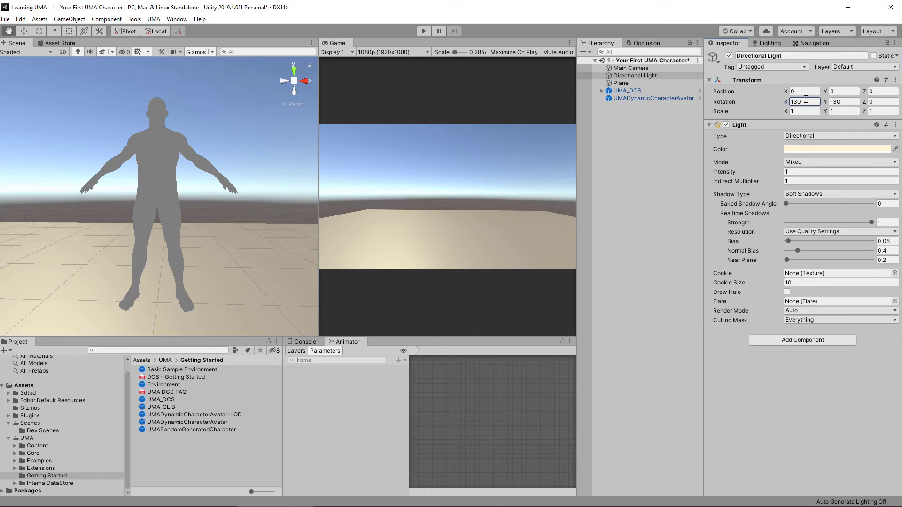
# Add a Spot Light under Main Camera with spot angle 60 and intensity 2, then run the scene.
pyautogui.click(630, 67)
pyautogui.rightClick(628, 67)
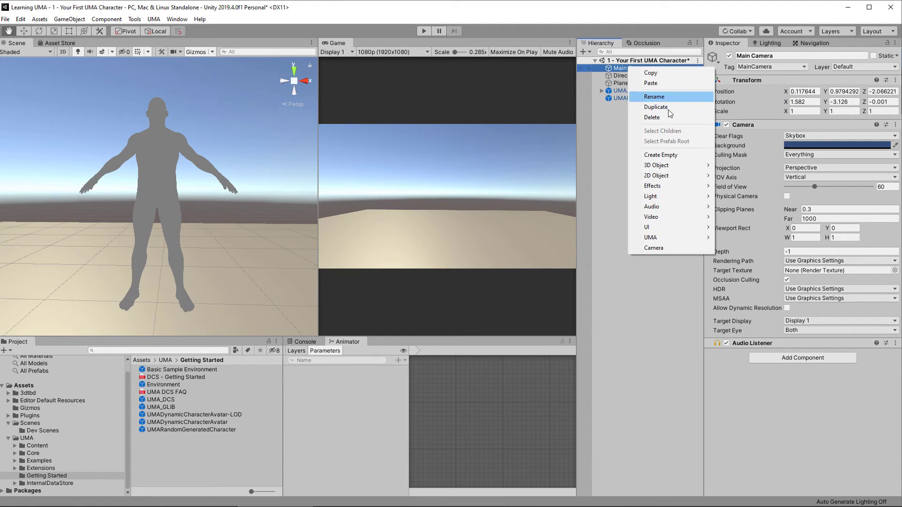
pyautogui.moveTo(668, 196)
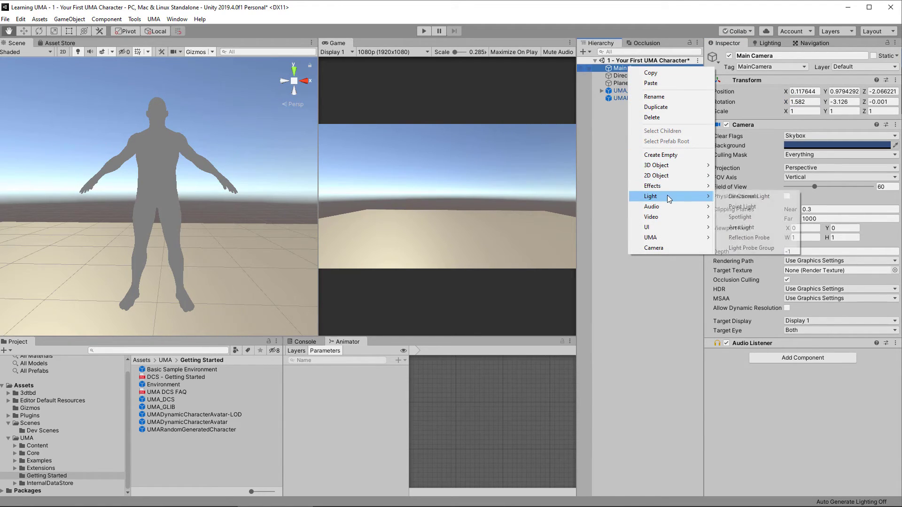
pyautogui.click(764, 219)
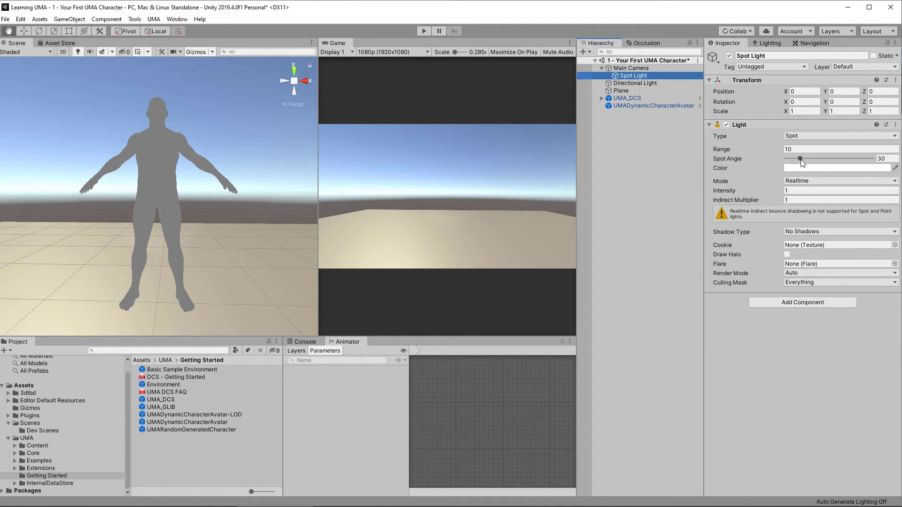
pyautogui.click(802, 163)
pyautogui.click(888, 160)
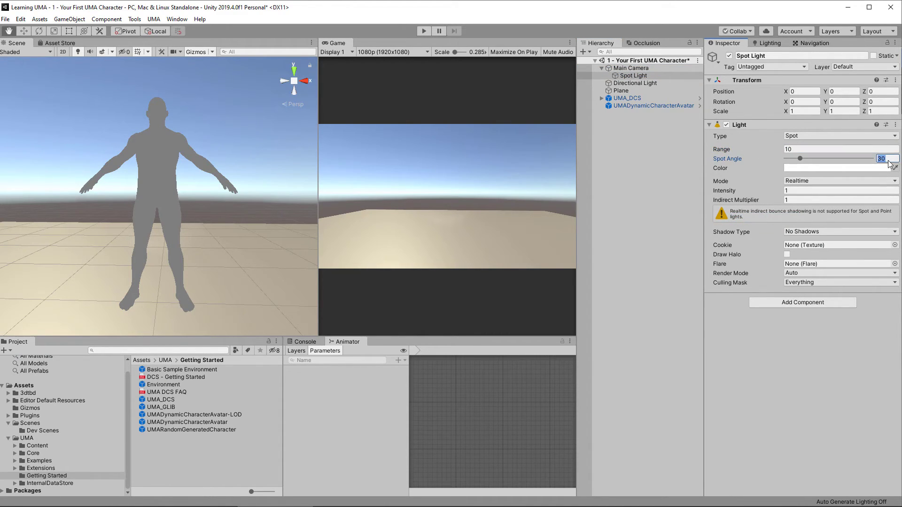
pyautogui.write('60')
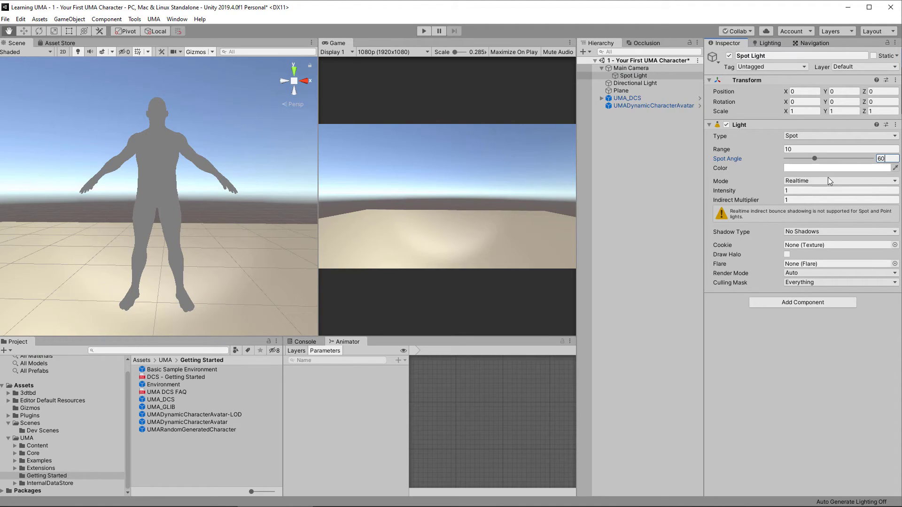
pyautogui.click(805, 192)
pyautogui.write('2')
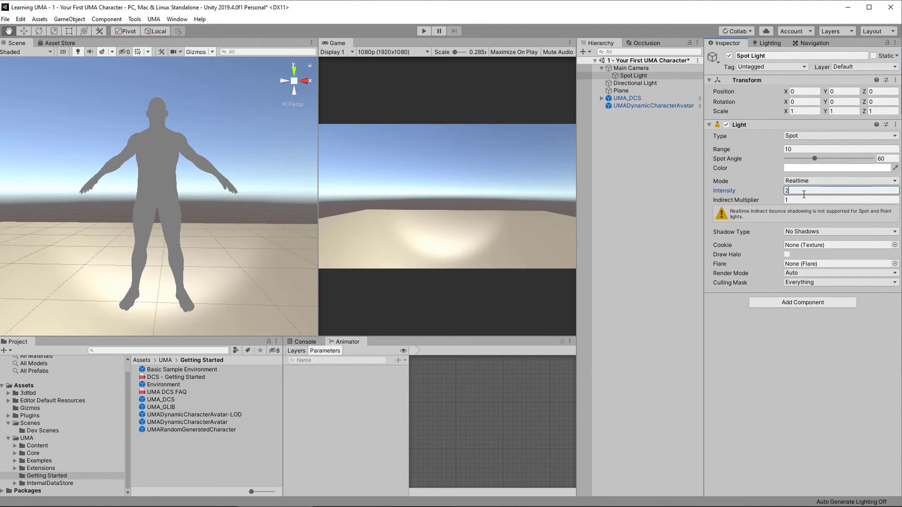
pyautogui.click(424, 31)
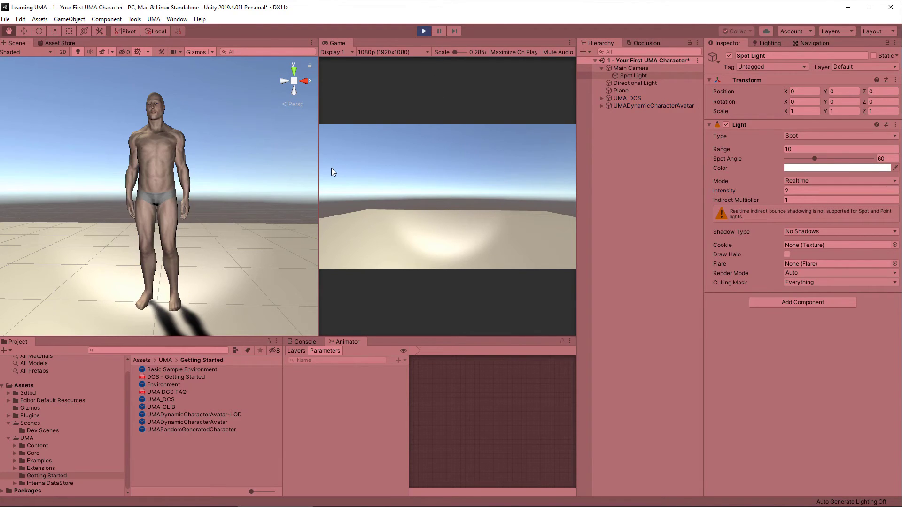
# Switch the avatar's Active Race to HumanFemale, then to Elf Female.
pyautogui.moveTo(318, 171); pyautogui.dragTo(191, 169)
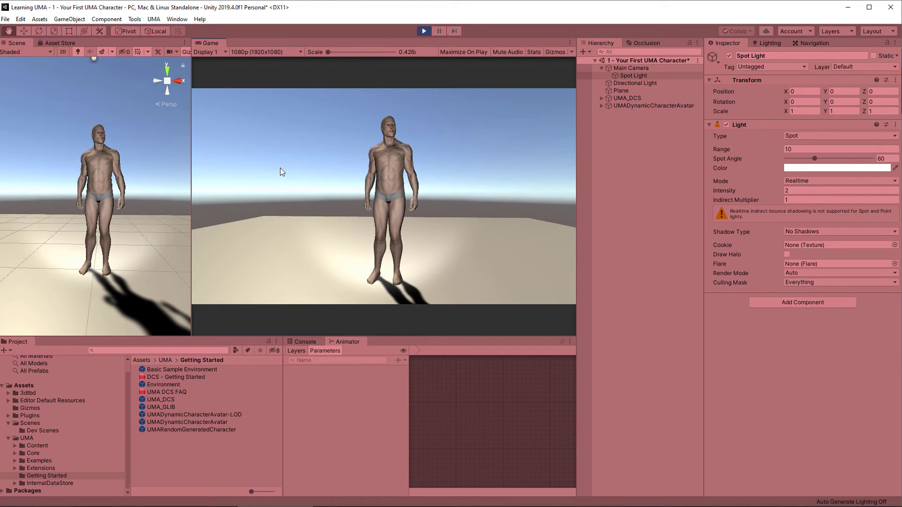
pyautogui.click(621, 107)
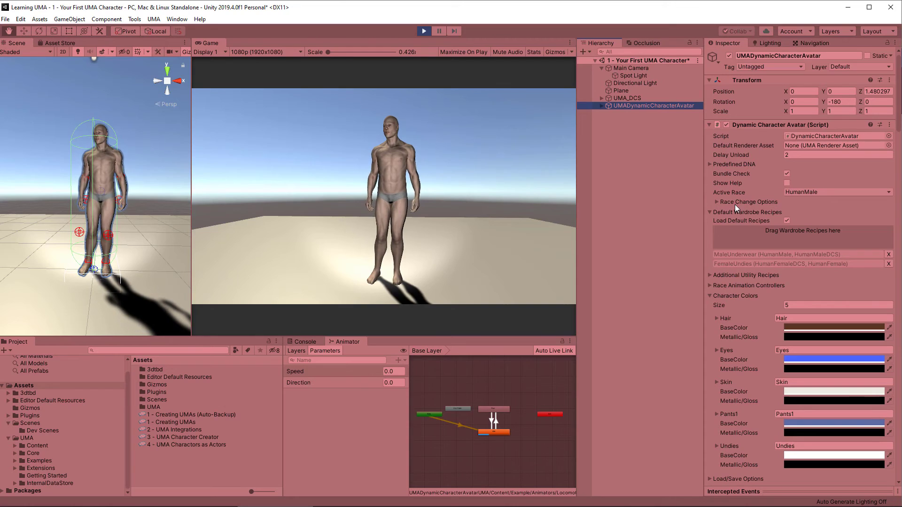
pyautogui.click(831, 190)
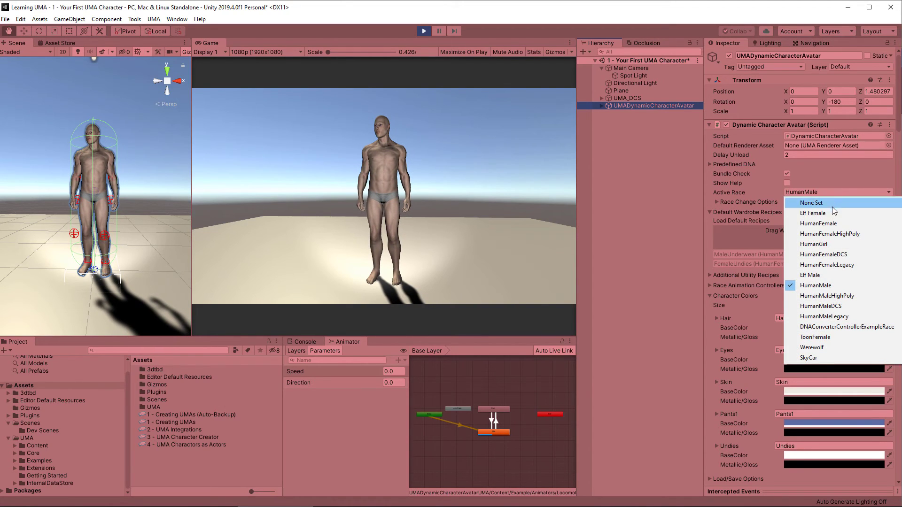
pyautogui.click(825, 224)
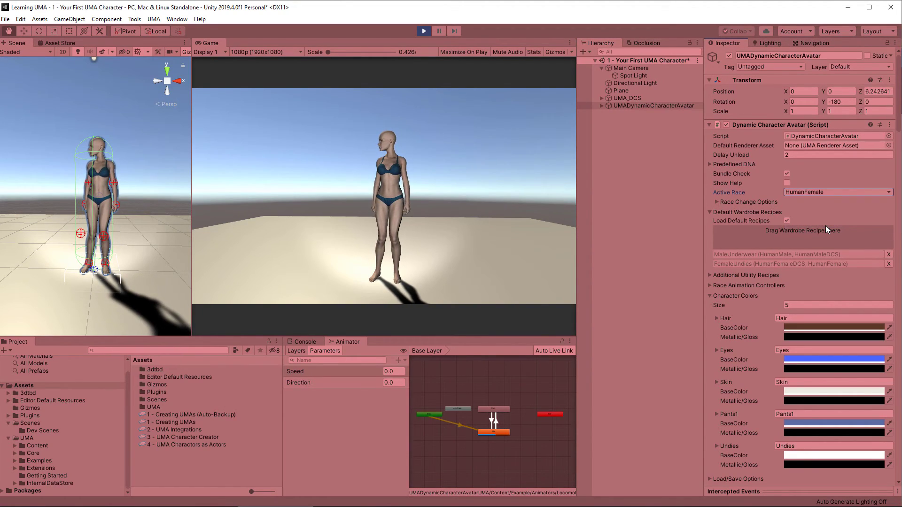
pyautogui.click(814, 191)
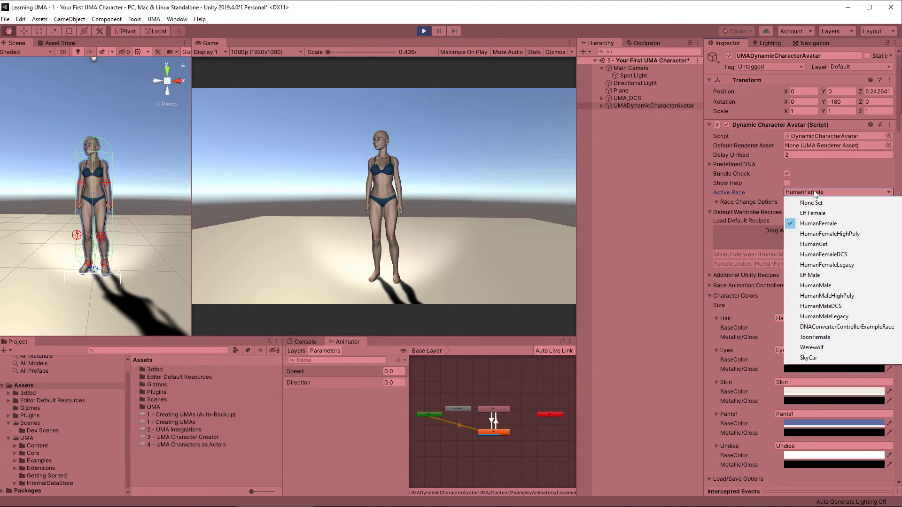
pyautogui.click(817, 213)
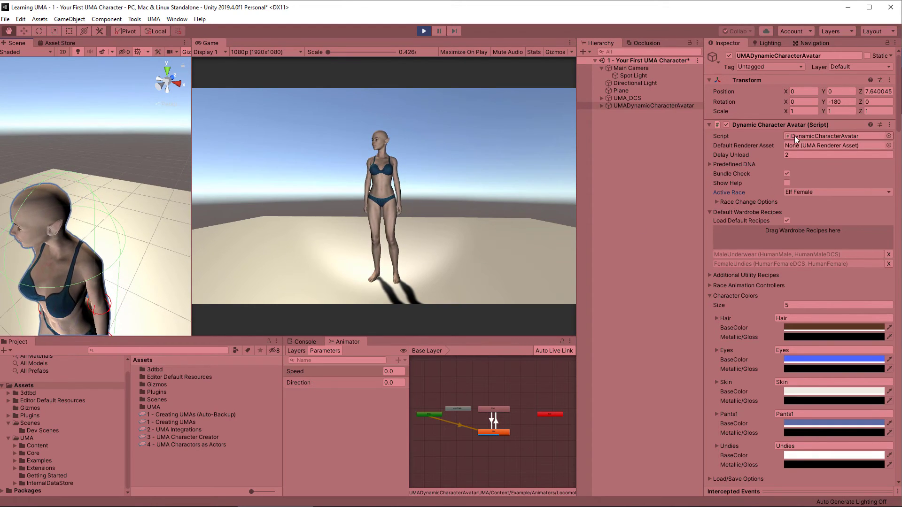
# Cycle the race through HumanGirl and Werewolf to SkyCar, orbiting to view the car.
pyautogui.click(799, 193)
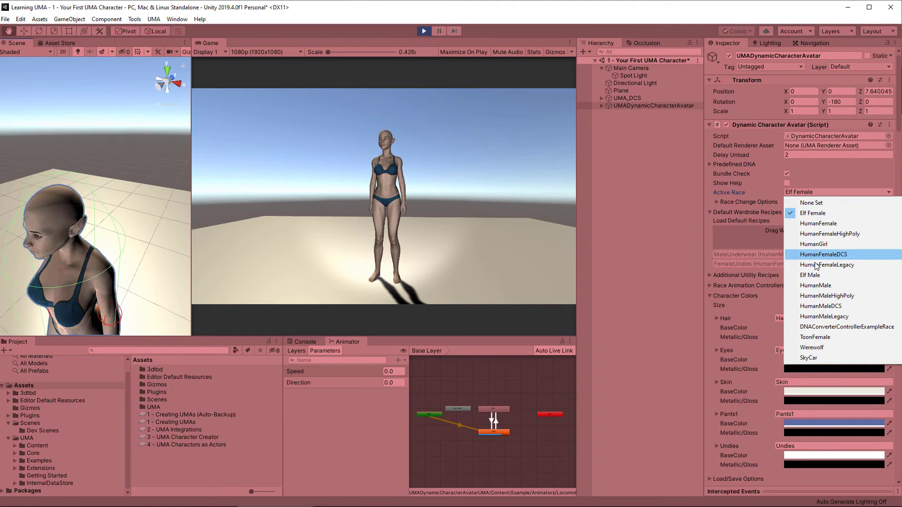
pyautogui.click(813, 243)
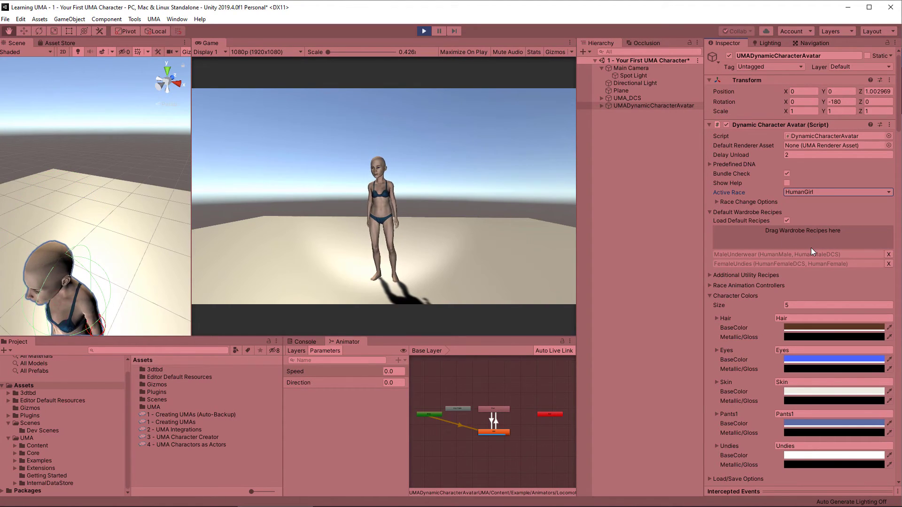
pyautogui.click(813, 190)
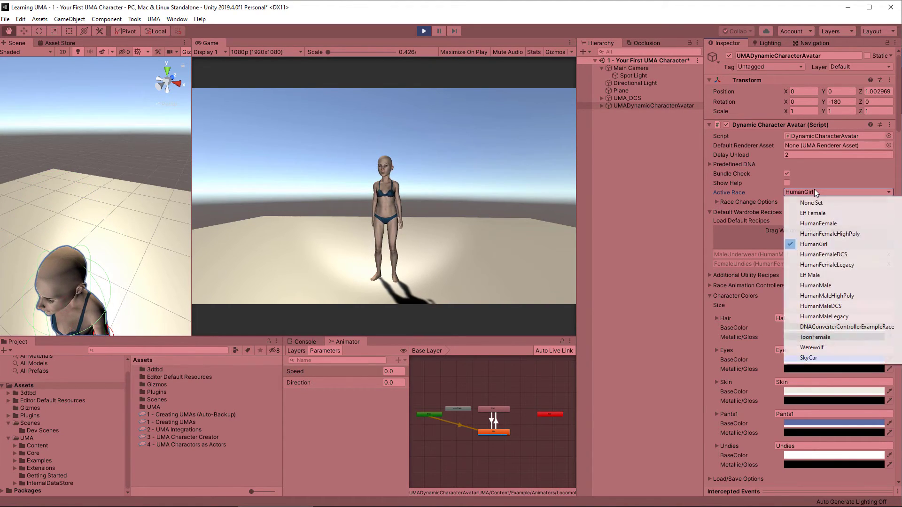
pyautogui.click(814, 347)
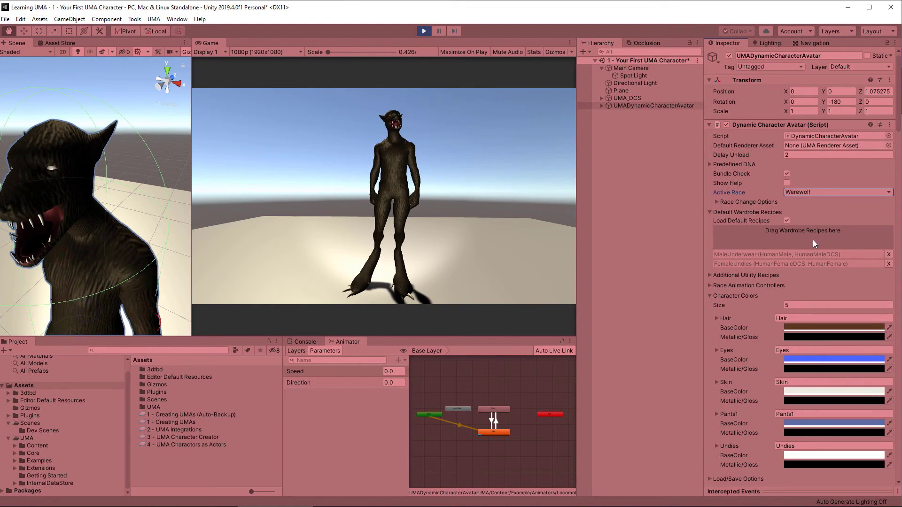
pyautogui.click(805, 190)
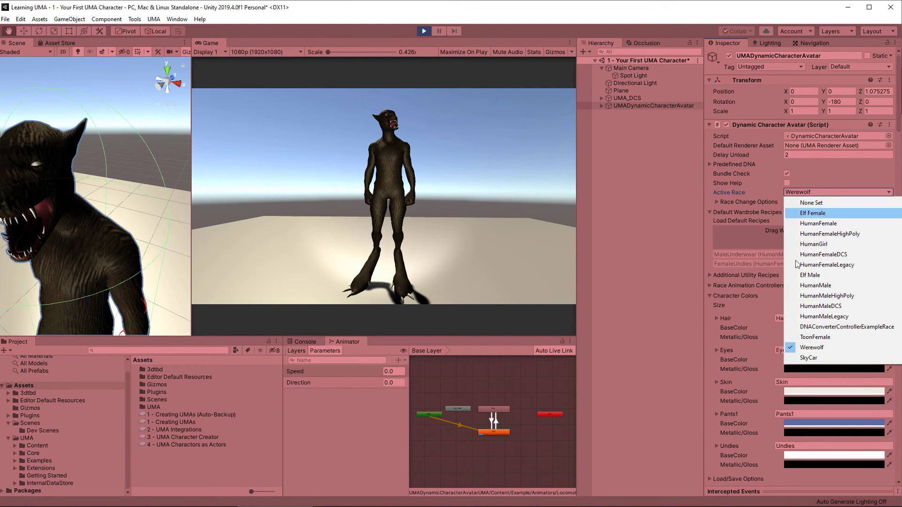
pyautogui.click(808, 359)
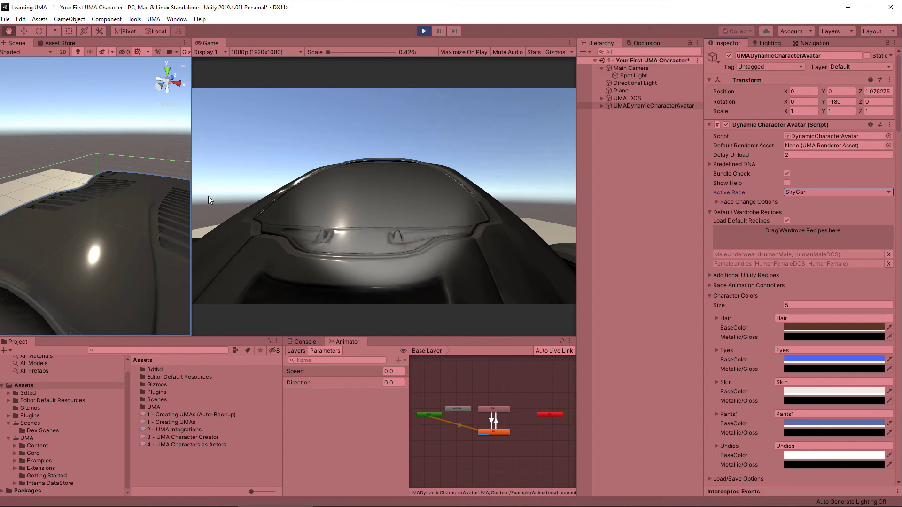
pyautogui.keyDown('alt'); pyautogui.moveTo(141, 247); pyautogui.dragTo(134, 254); pyautogui.keyUp('alt')
pyautogui.scroll(-10, 134, 255)
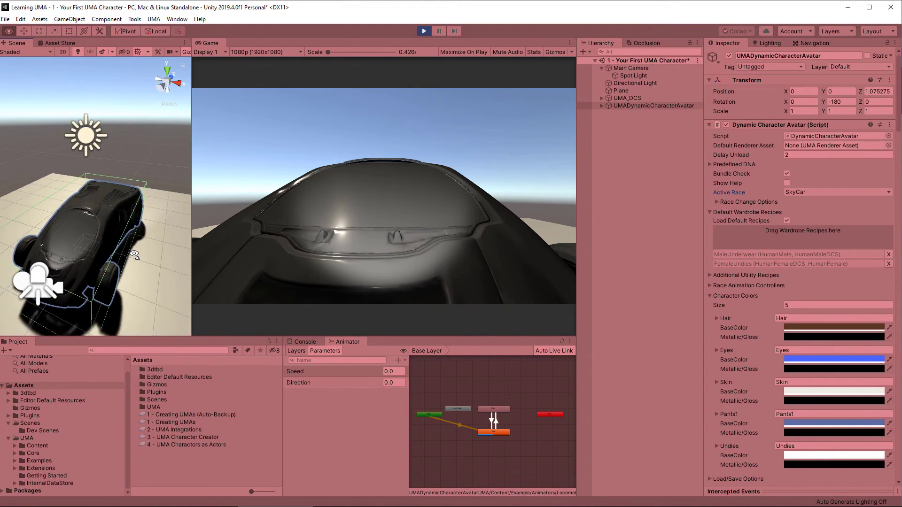
pyautogui.keyDown('alt'); pyautogui.moveTo(134, 255); pyautogui.dragTo(160, 237); pyautogui.keyUp('alt')
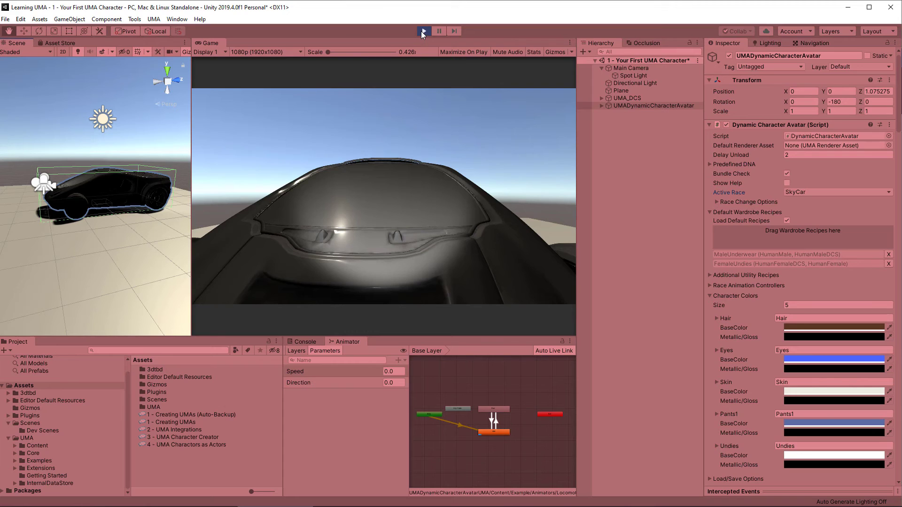
# Stop Play mode and open the UMA/Content/Contrib folder in the Project window.
pyautogui.click(423, 31)
pyautogui.click(15, 446)
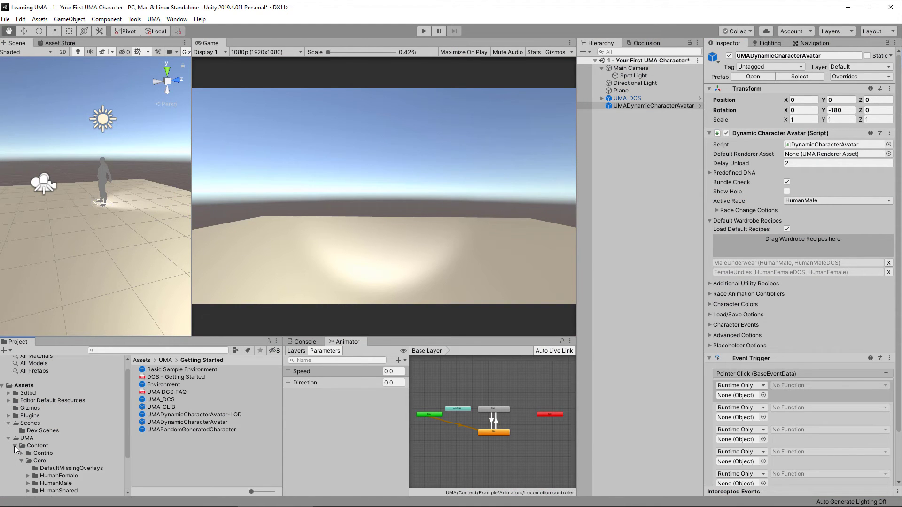
pyautogui.click(21, 453)
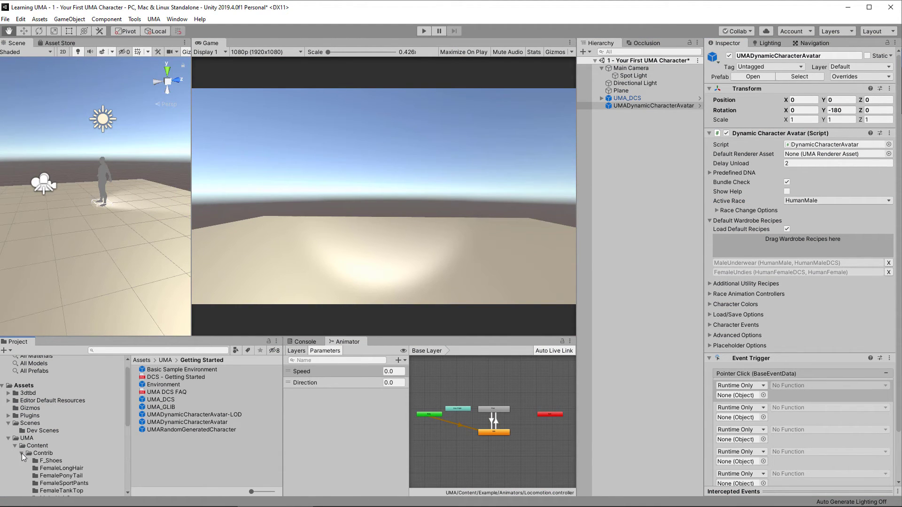
pyautogui.click(43, 453)
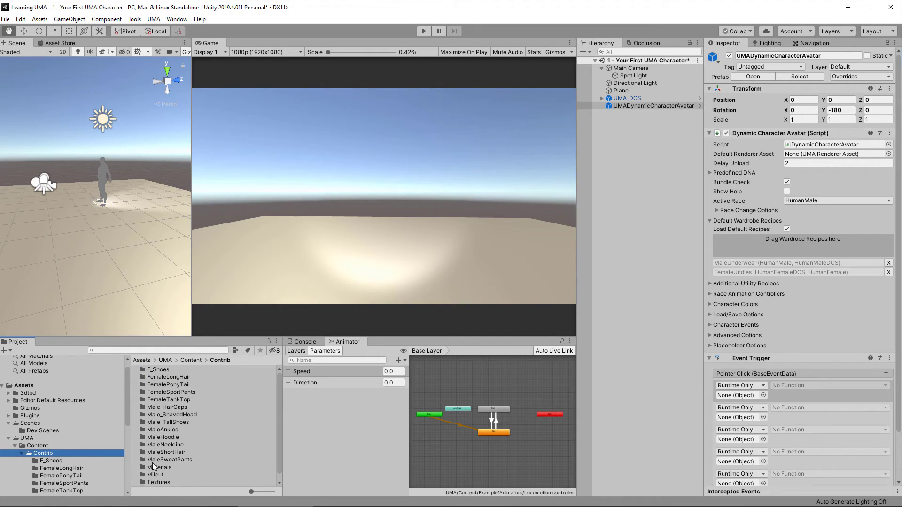
# Add MaleShortHair, MaleHoodie, MaleSweatPants and Male_TallShoes recipes to the Default Wardrobe Recipes.
pyautogui.click(159, 453)
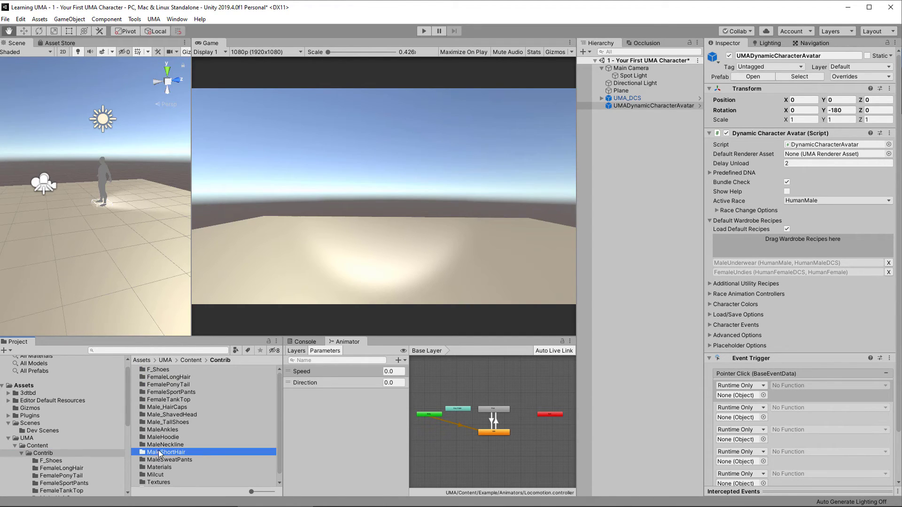
pyautogui.moveTo(160, 453); pyautogui.dragTo(806, 249)
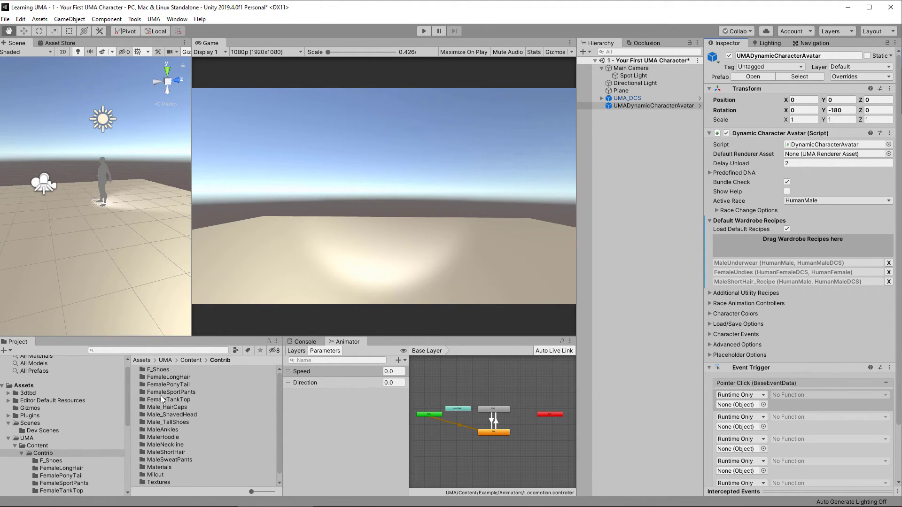
pyautogui.moveTo(173, 440); pyautogui.dragTo(781, 248)
pyautogui.moveTo(166, 460); pyautogui.dragTo(780, 243)
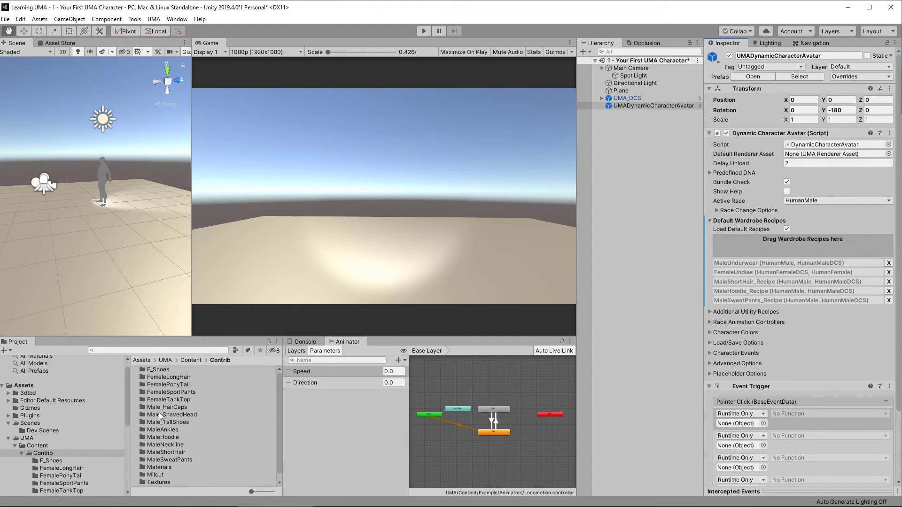
pyautogui.scroll(-1, 158, 420)
pyautogui.moveTo(168, 417); pyautogui.dragTo(812, 249)
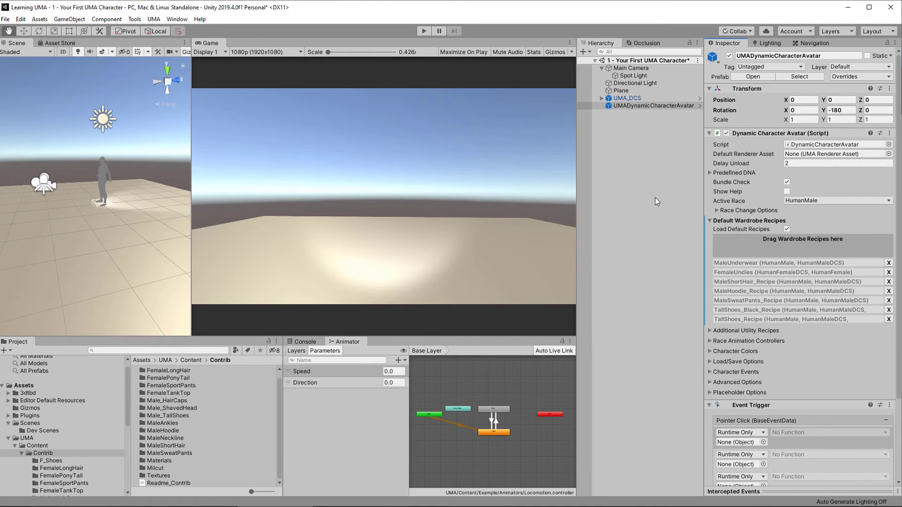
# Run the scene and switch the avatar's race to HumanFemale.
pyautogui.click(424, 31)
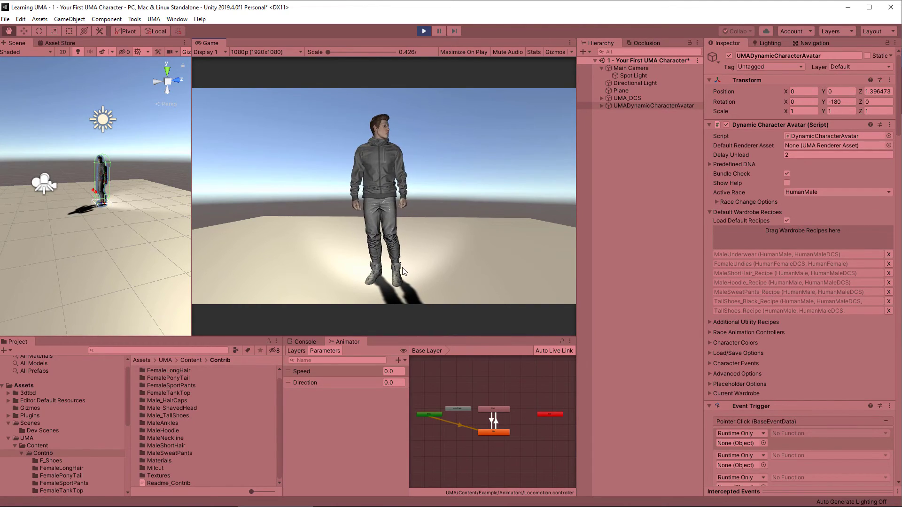
pyautogui.click(837, 192)
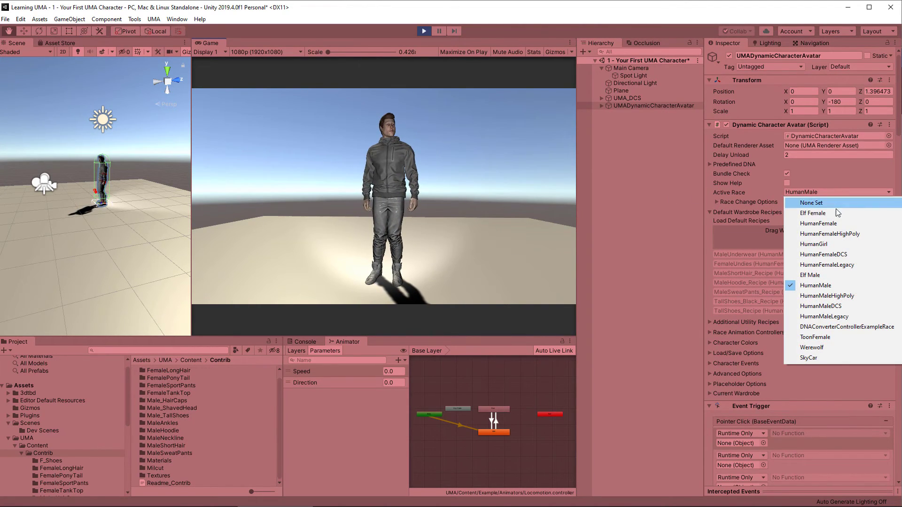
pyautogui.click(833, 228)
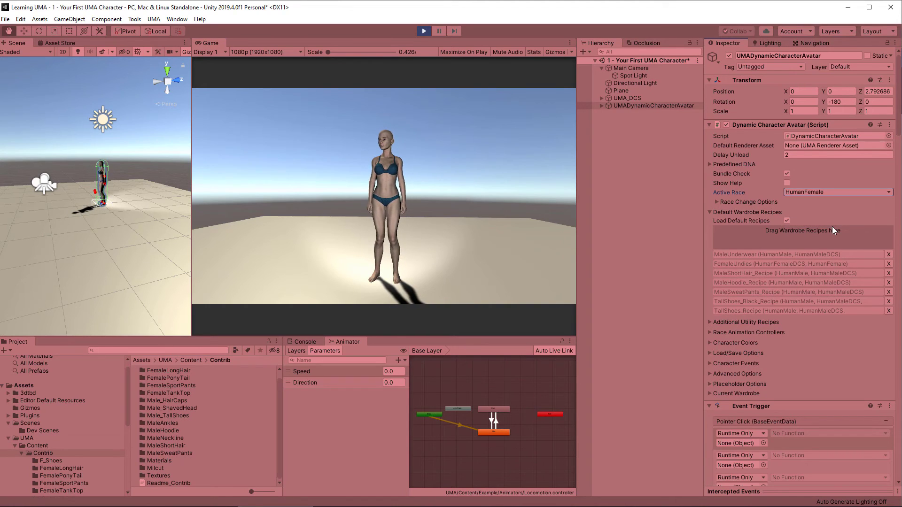
# Add FemalePonyTail, FemaleSportPants, FemaleTankTop and F_Shoes tall shoes to the running avatar's wardrobe.
pyautogui.scroll(1, 170, 385)
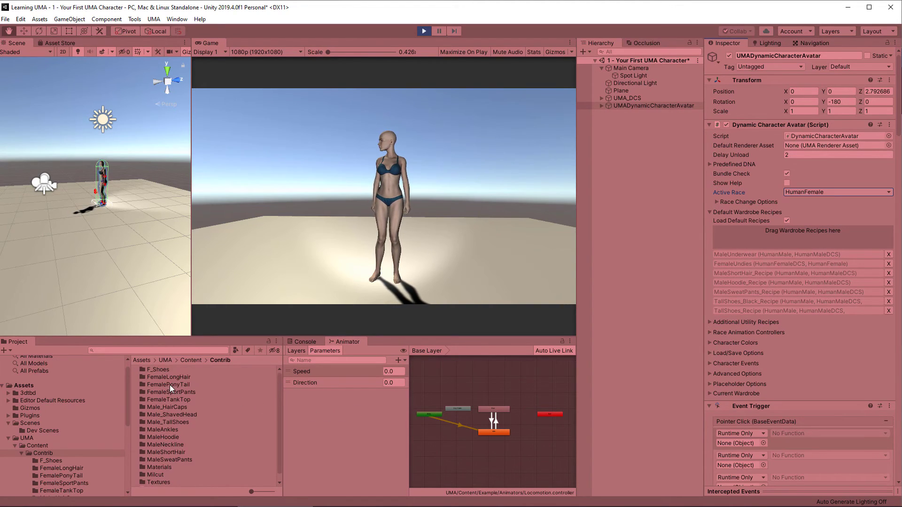
pyautogui.moveTo(171, 384); pyautogui.dragTo(796, 238)
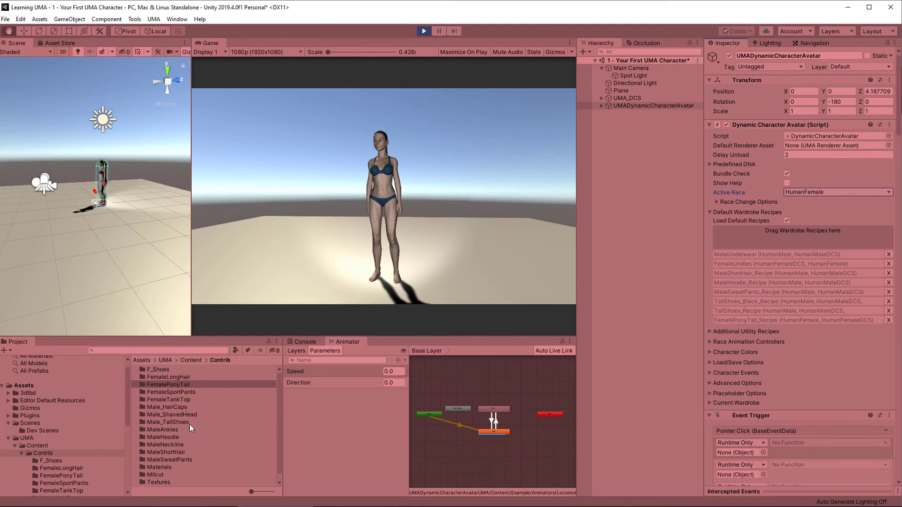
pyautogui.moveTo(172, 460); pyautogui.dragTo(803, 239)
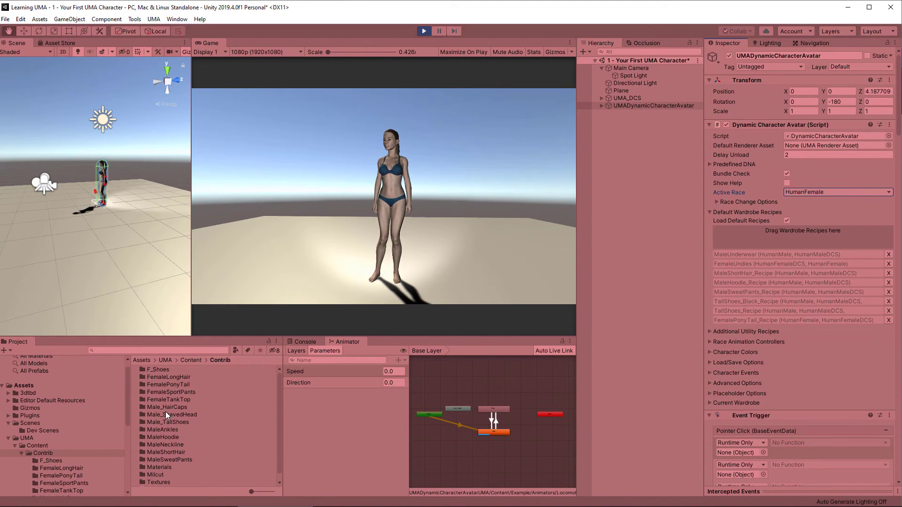
pyautogui.moveTo(169, 394); pyautogui.dragTo(828, 232)
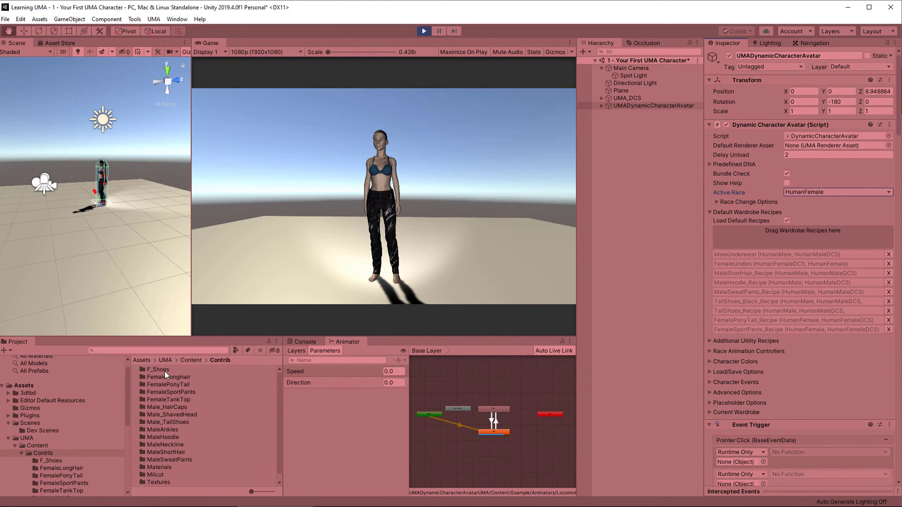
pyautogui.moveTo(162, 370); pyautogui.dragTo(830, 236)
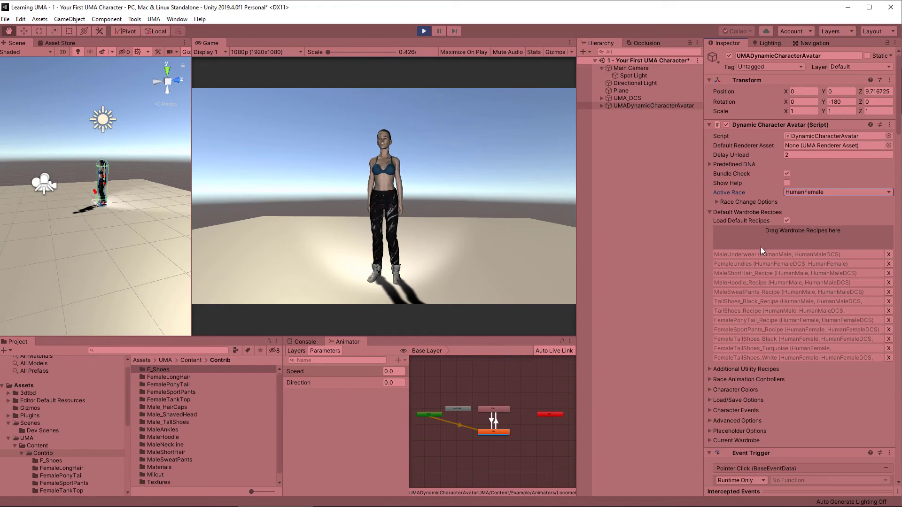
pyautogui.moveTo(172, 401); pyautogui.dragTo(800, 241)
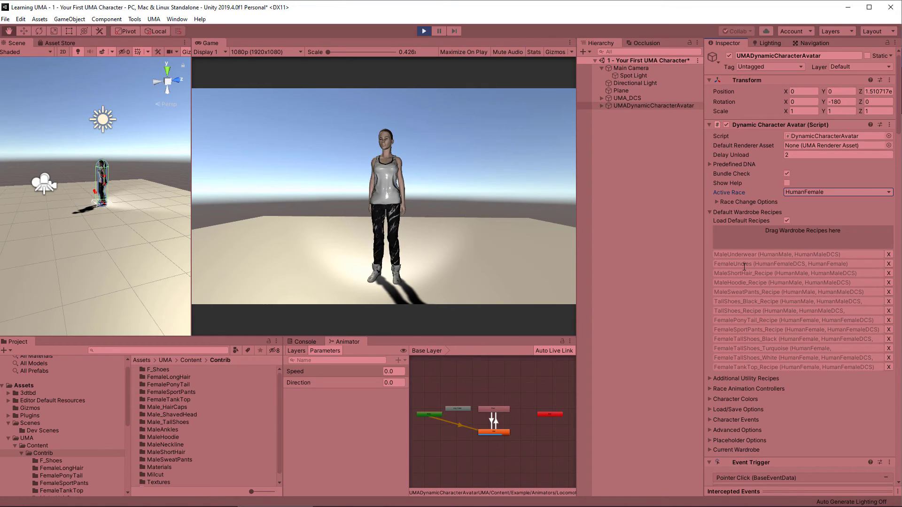
# Exit Play mode and drop FemalePonyTail, FemaleSportPants, FemaleTankTop and F_Shoes into Default Wardrobe Recipes.
pyautogui.click(424, 31)
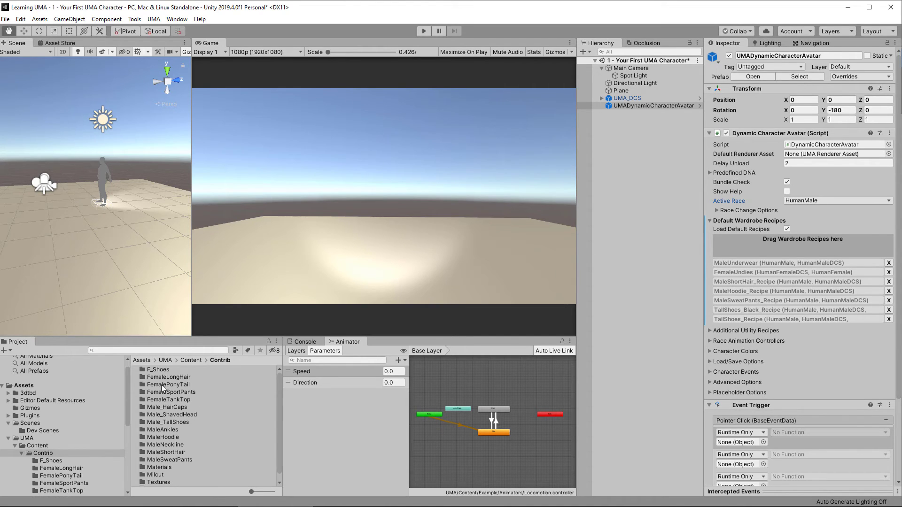
pyautogui.moveTo(161, 386); pyautogui.dragTo(770, 245)
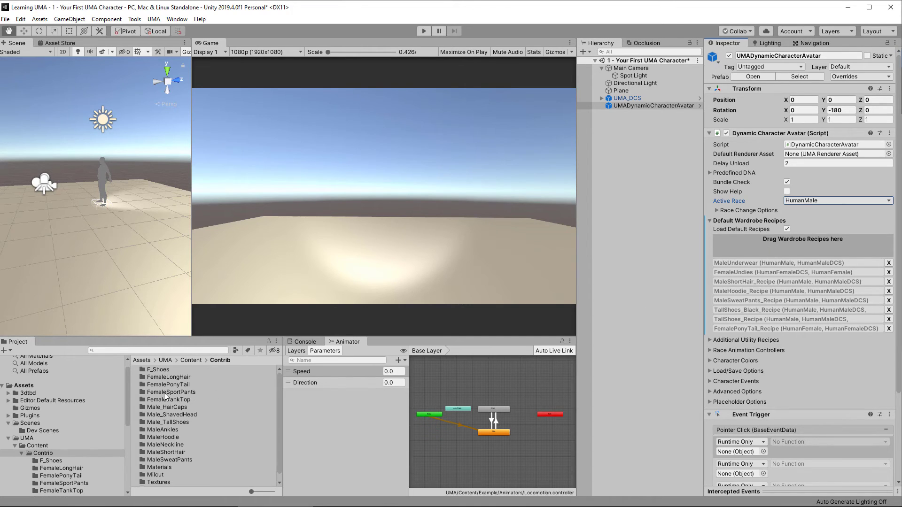
pyautogui.moveTo(164, 393); pyautogui.dragTo(754, 243)
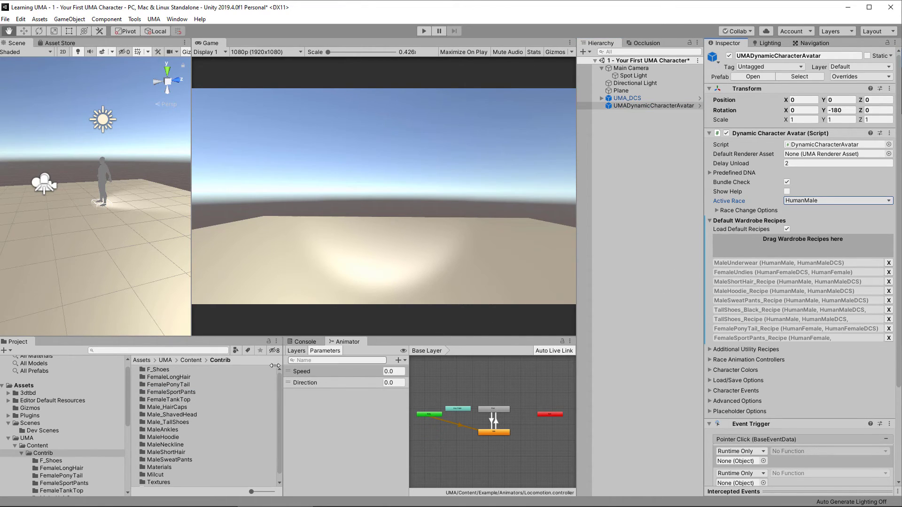
pyautogui.moveTo(169, 399); pyautogui.dragTo(811, 248)
pyautogui.moveTo(168, 372); pyautogui.dragTo(782, 242)
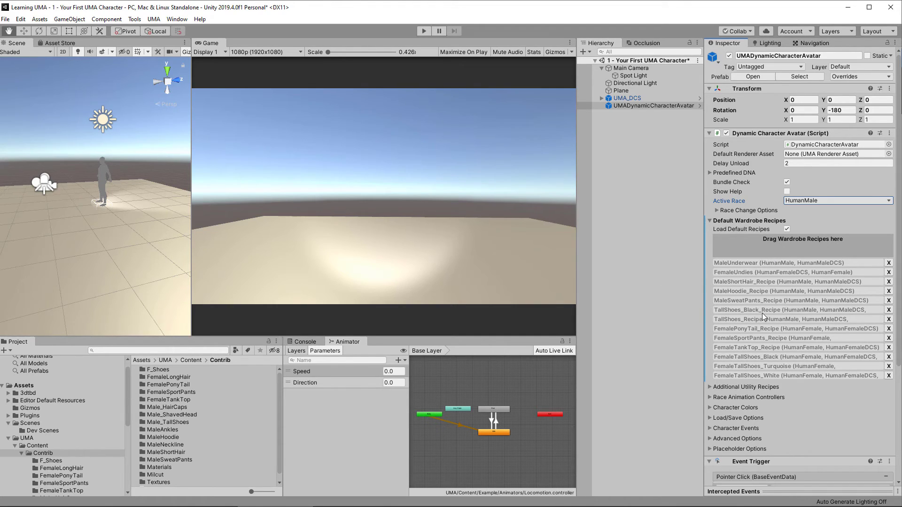
# Run the scene and set the avatar's Active Race to HumanFemale.
pyautogui.click(423, 31)
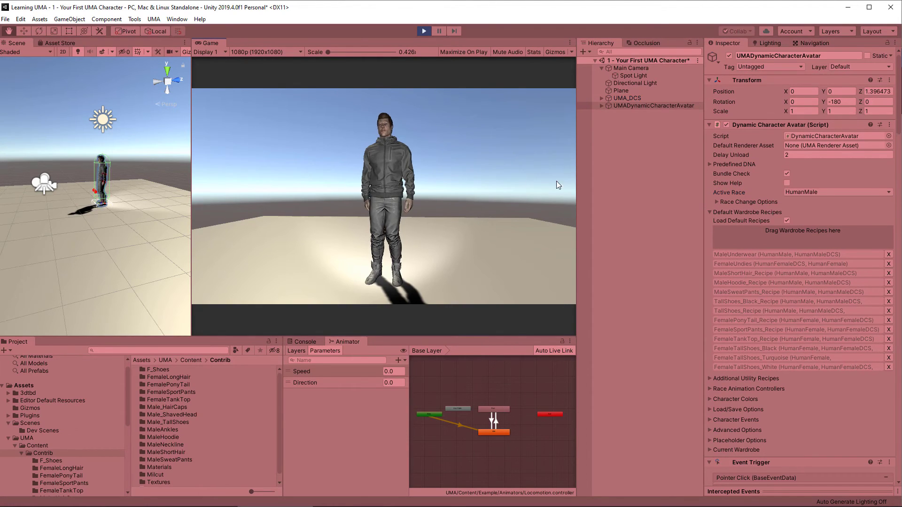
pyautogui.click(831, 192)
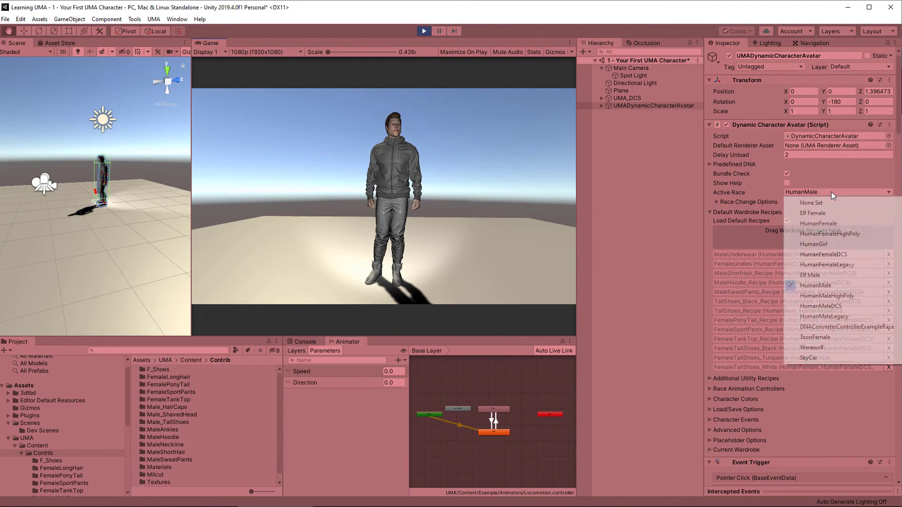
pyautogui.click(836, 224)
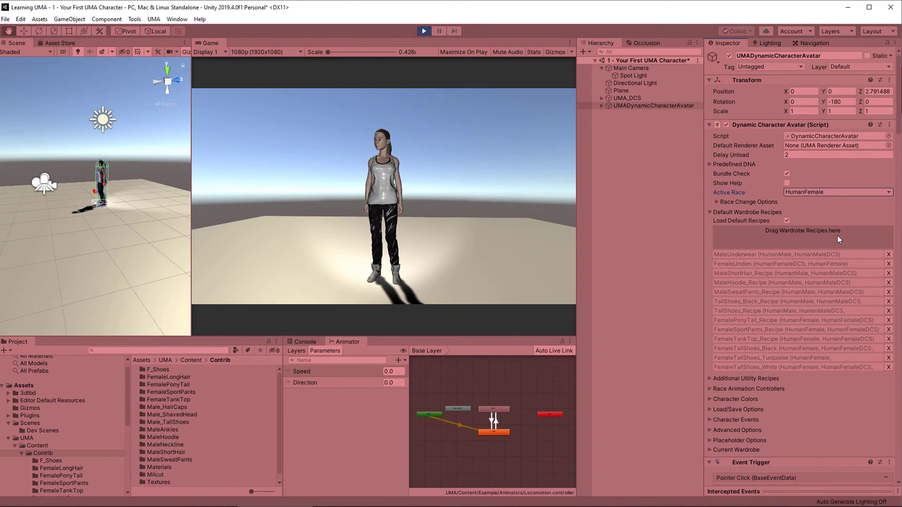
# Filter the Project by 't:UMA' and add FemaleHair1 and FemalePants1 to her wardrobe.
pyautogui.click(148, 351)
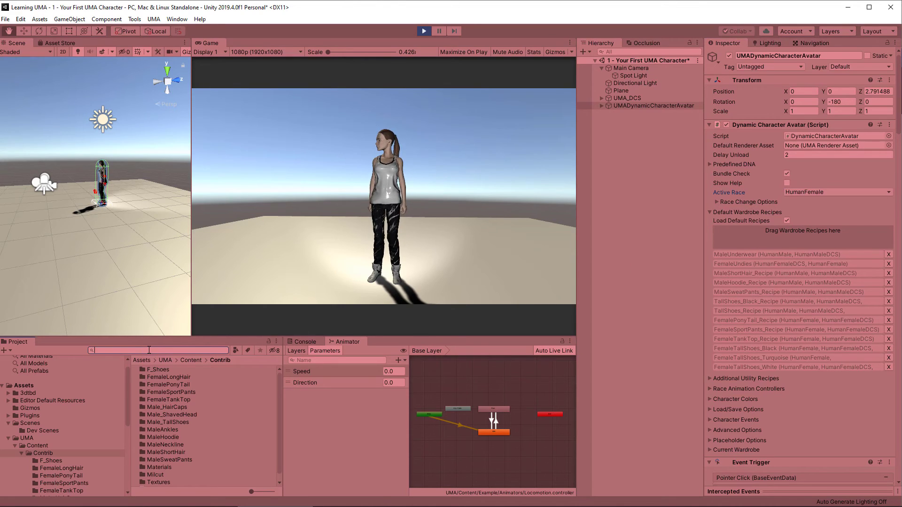
pyautogui.write('t:UMAWardrobeRecipe')
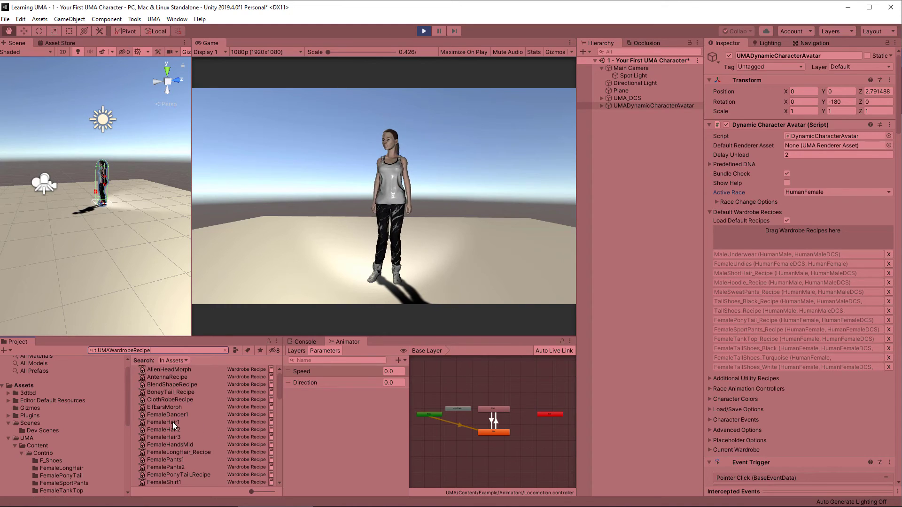
pyautogui.moveTo(173, 422); pyautogui.dragTo(836, 239)
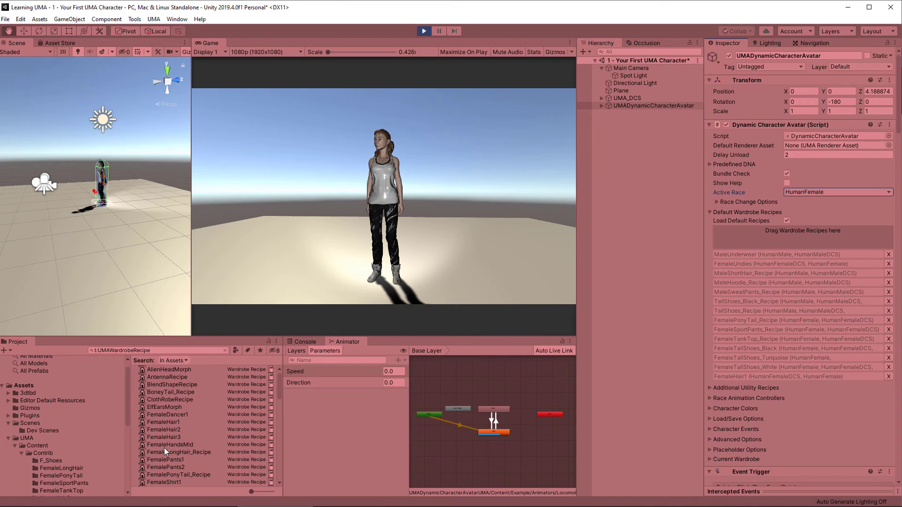
pyautogui.scroll(-2, 167, 452)
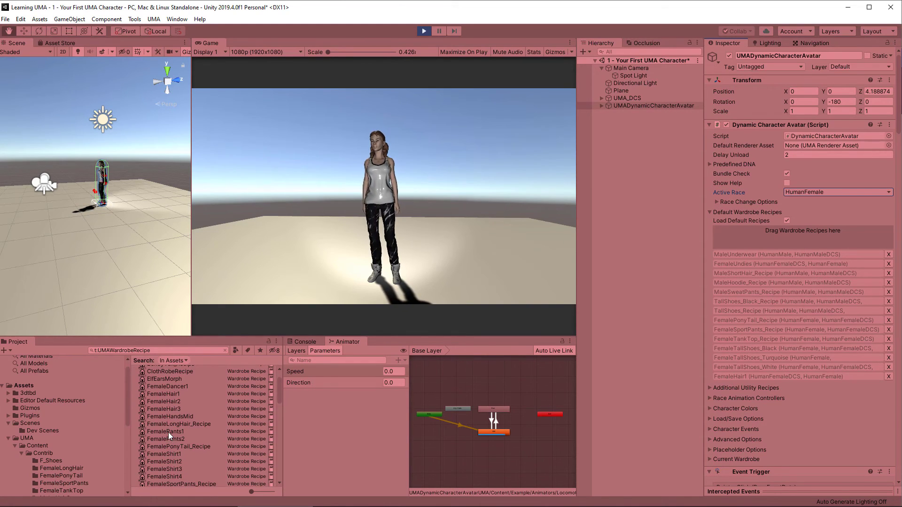
pyautogui.moveTo(168, 432); pyautogui.dragTo(806, 244)
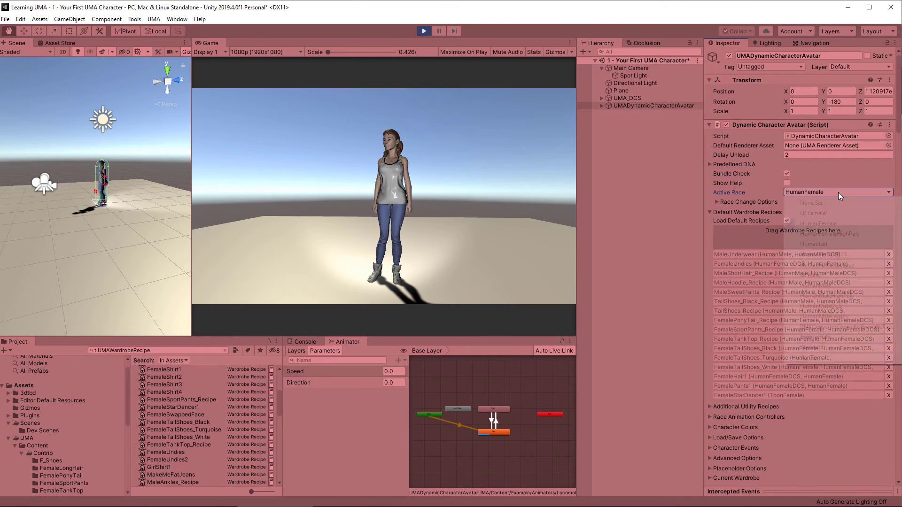
# Set Active Race to HumanMale, add the TrollHead recipe, then exit Play mode.
pyautogui.click(839, 192)
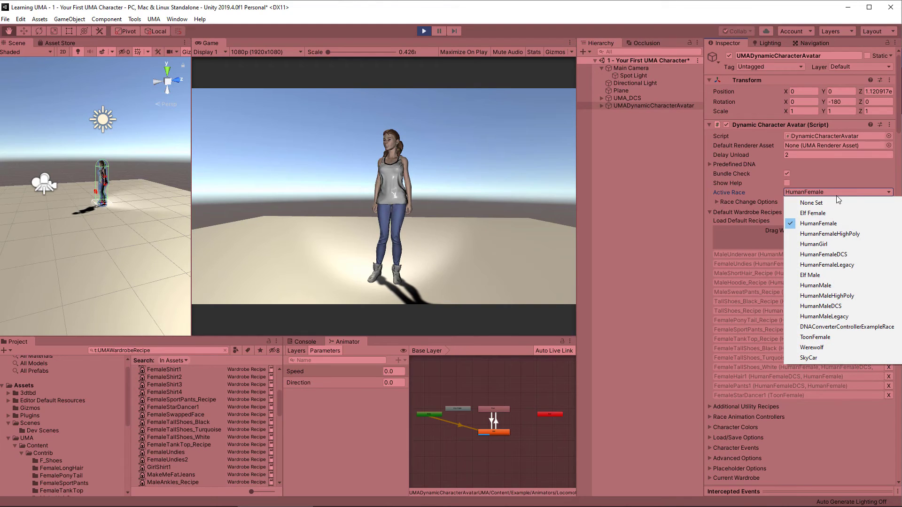
pyautogui.click(822, 285)
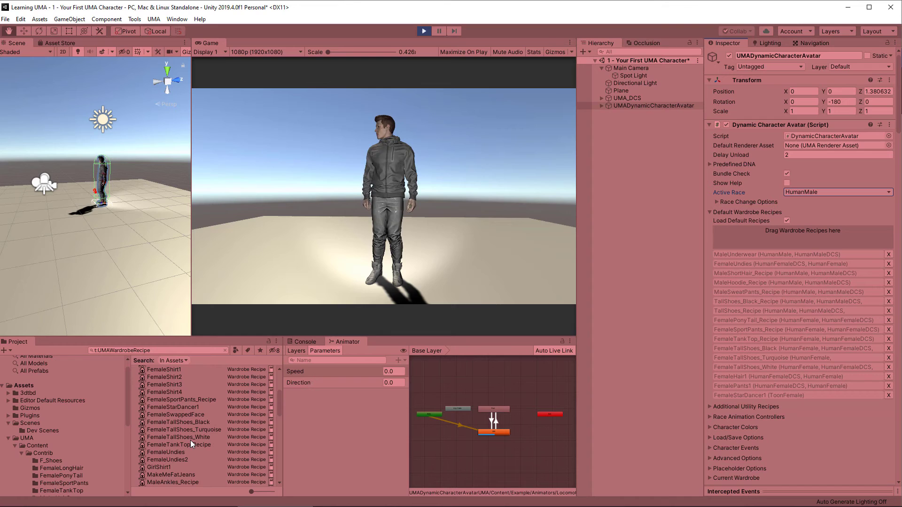
pyautogui.scroll(-5, 191, 441)
pyautogui.scroll(-8, 197, 444)
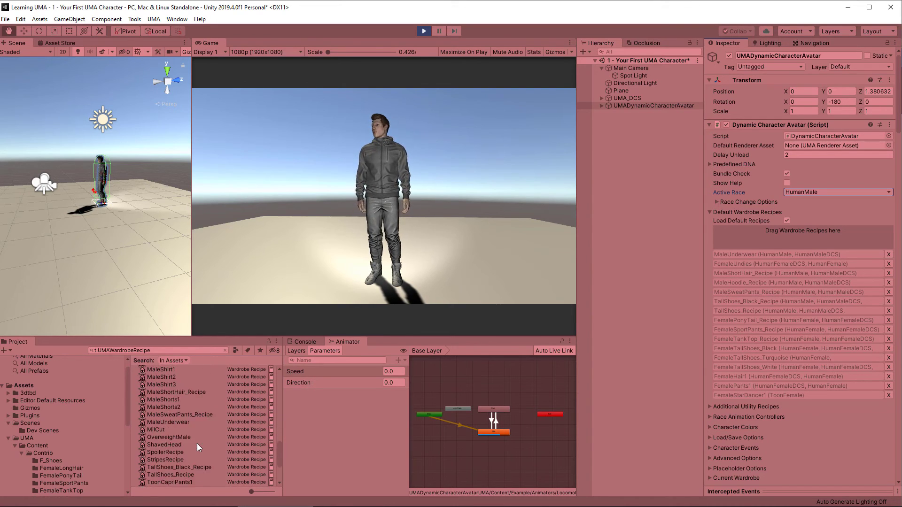
pyautogui.scroll(-2, 168, 462)
pyautogui.moveTo(162, 468); pyautogui.dragTo(778, 238)
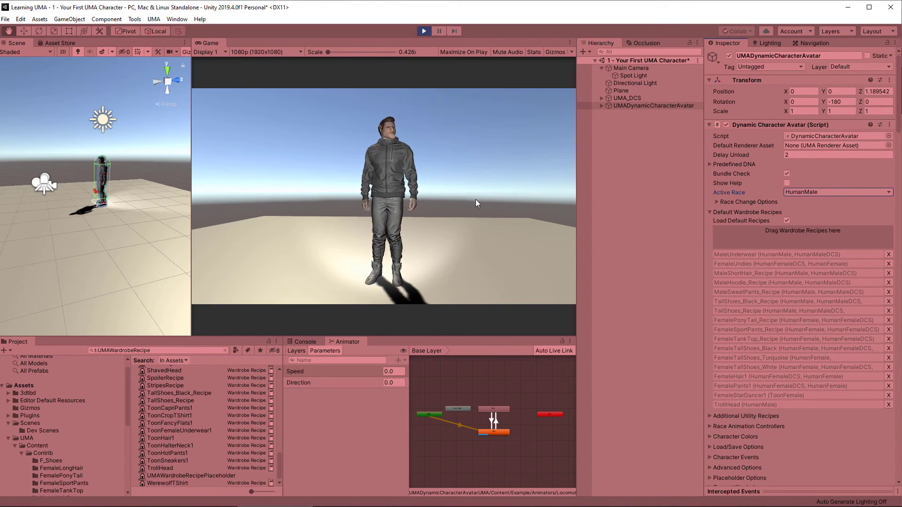
pyautogui.click(425, 30)
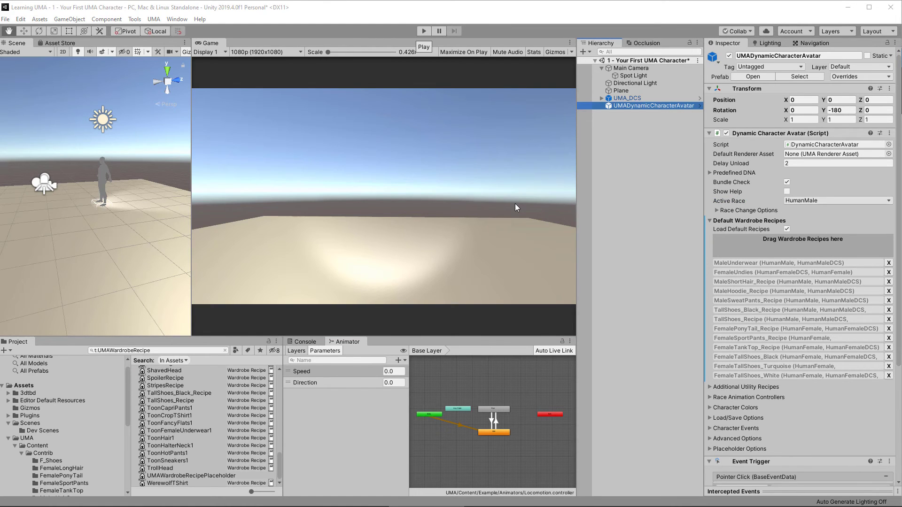
# Run the scene and set the avatar's arm length 0.508, arm width 0.531, breast size 0.456.
pyautogui.click(426, 30)
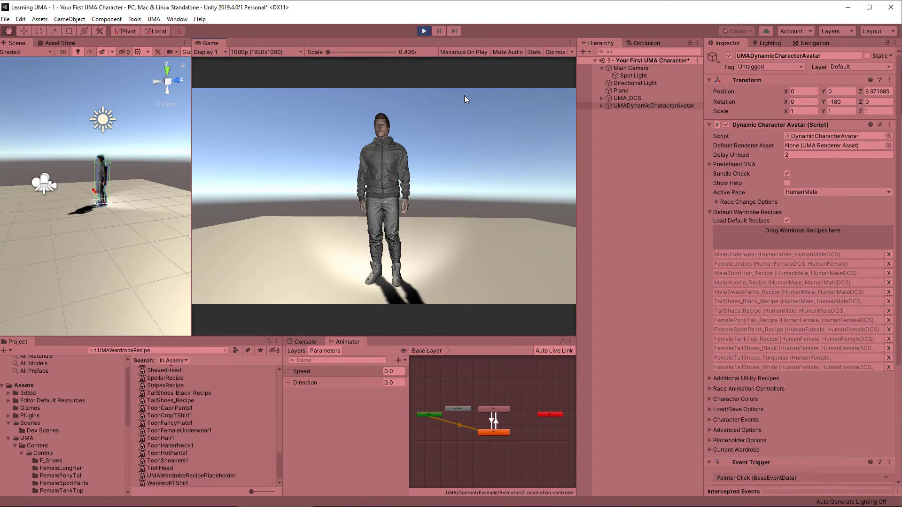
pyautogui.scroll(-15, 837, 252)
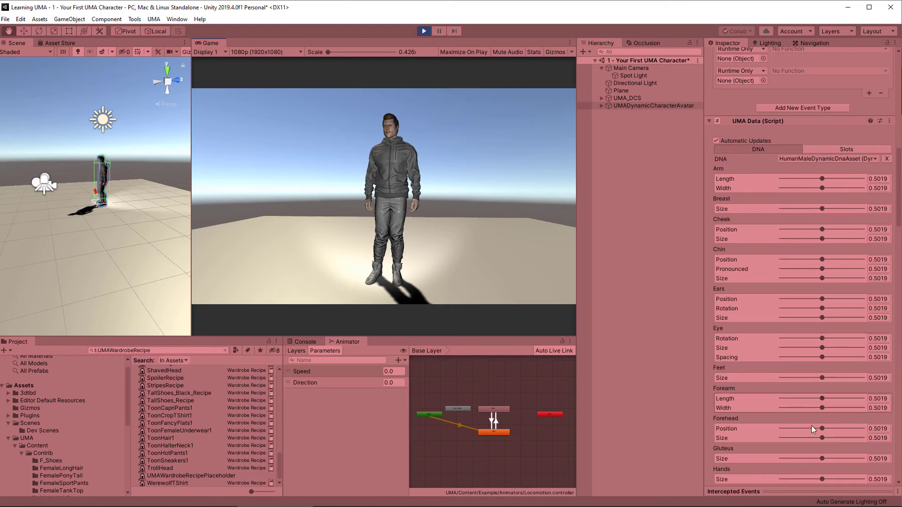
pyautogui.moveTo(825, 176); pyautogui.dragTo(862, 188)
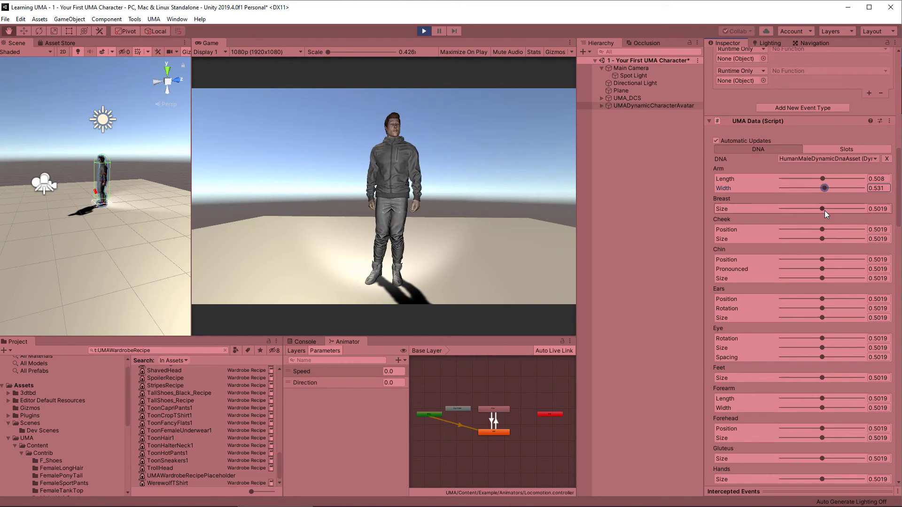
pyautogui.moveTo(821, 208); pyautogui.dragTo(862, 209)
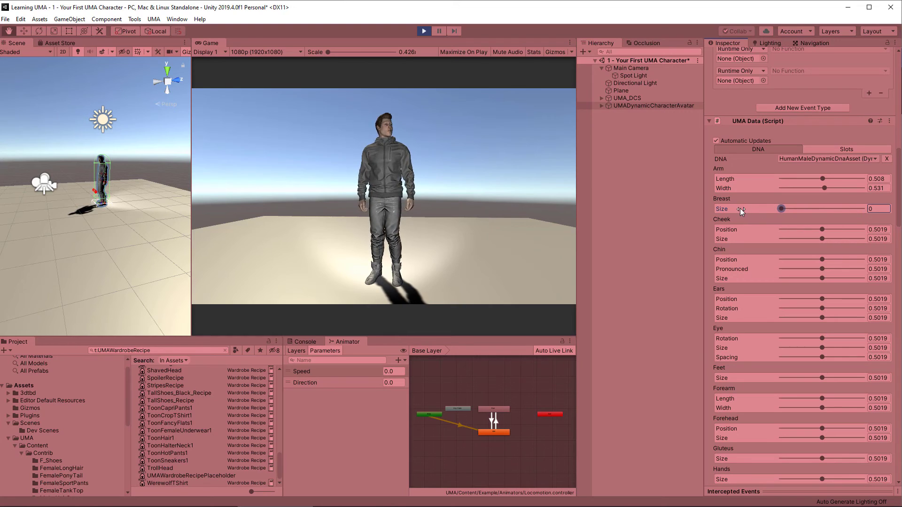
pyautogui.moveTo(833, 209); pyautogui.dragTo(819, 208)
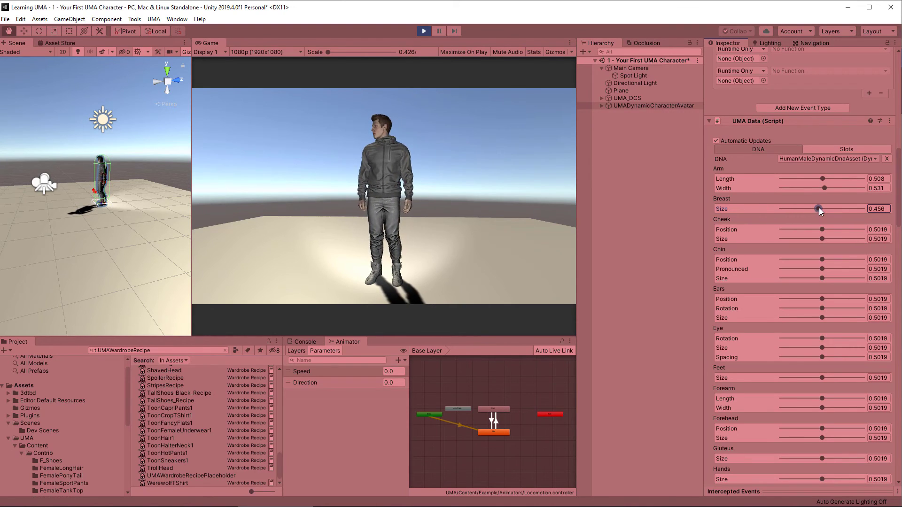
# Reduce the avatar's hand size and shrink its head to 0.473/0.577.
pyautogui.scroll(-6, 779, 281)
pyautogui.scroll(-3, 779, 282)
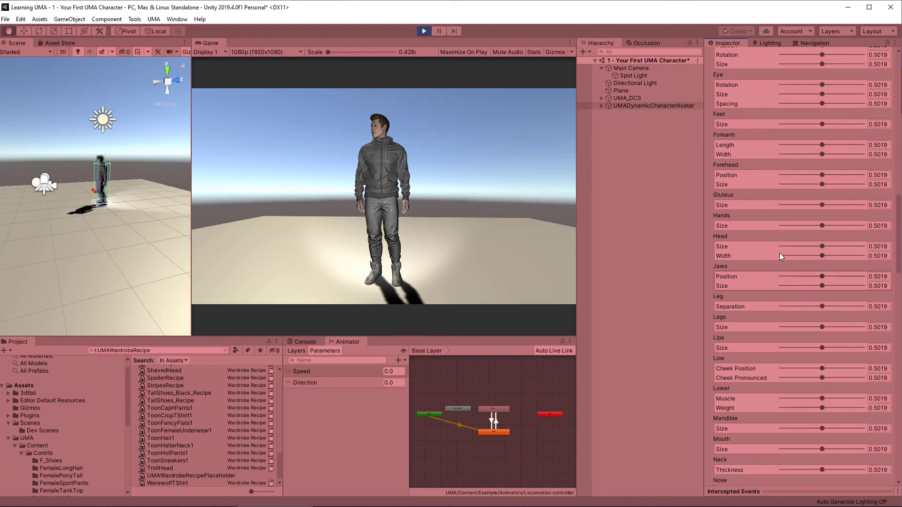
pyautogui.moveTo(819, 226)
pyautogui.mouseDown()
pyautogui.moveTo(837, 225)
pyautogui.moveTo(746, 224)
pyautogui.moveTo(821, 224)
pyautogui.mouseUp()
pyautogui.click(822, 247)
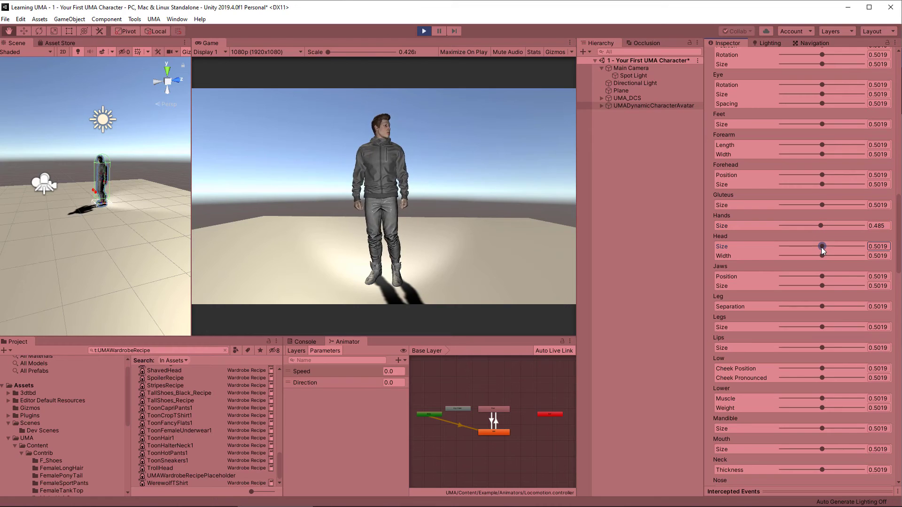
pyautogui.moveTo(829, 247); pyautogui.dragTo(819, 256)
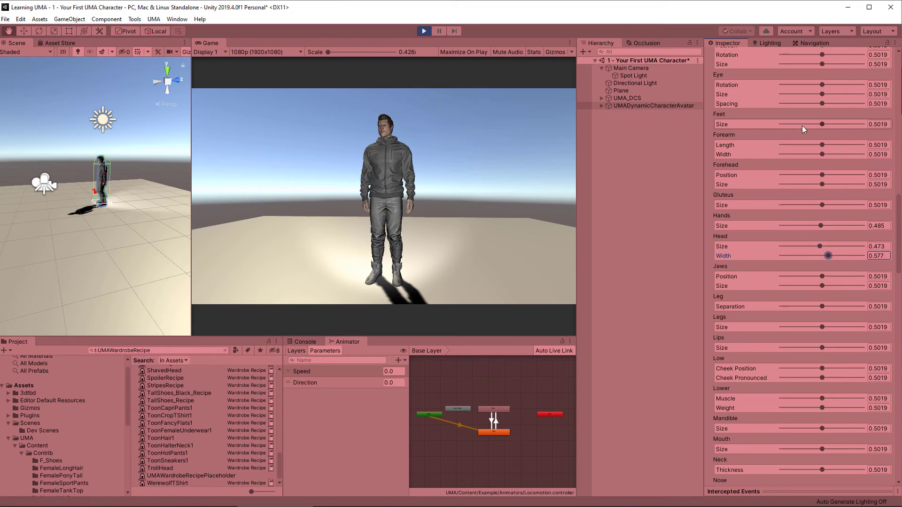
pyautogui.scroll(5, 802, 125)
pyautogui.moveTo(822, 94); pyautogui.dragTo(827, 93)
# Lower breast size, set feet to 0.456 and hands to 0.392, and widen leg separation to 0.705.
pyautogui.click(825, 103)
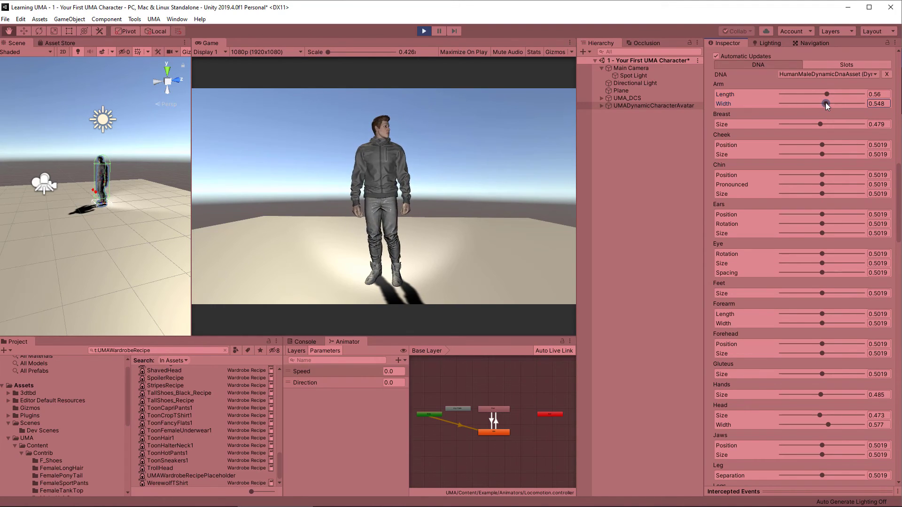
pyautogui.moveTo(820, 124); pyautogui.dragTo(801, 125)
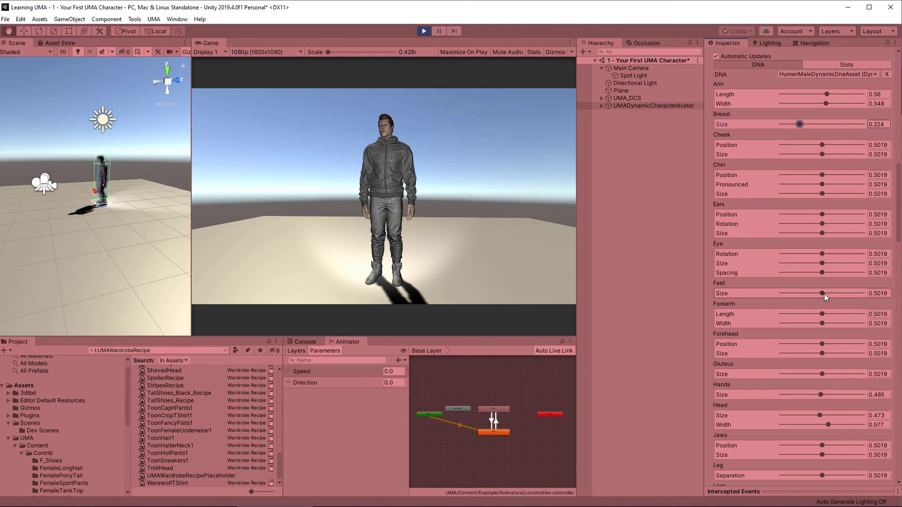
pyautogui.moveTo(822, 292); pyautogui.dragTo(818, 292)
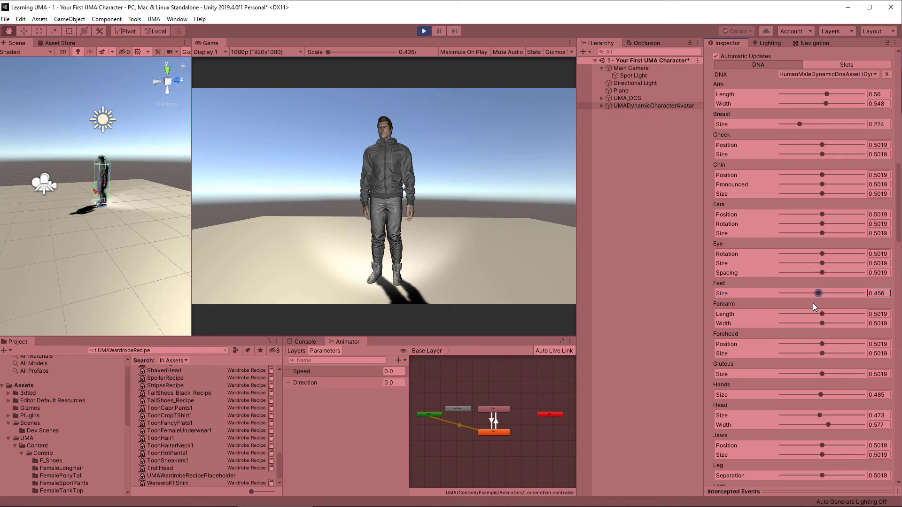
pyautogui.scroll(-3, 813, 306)
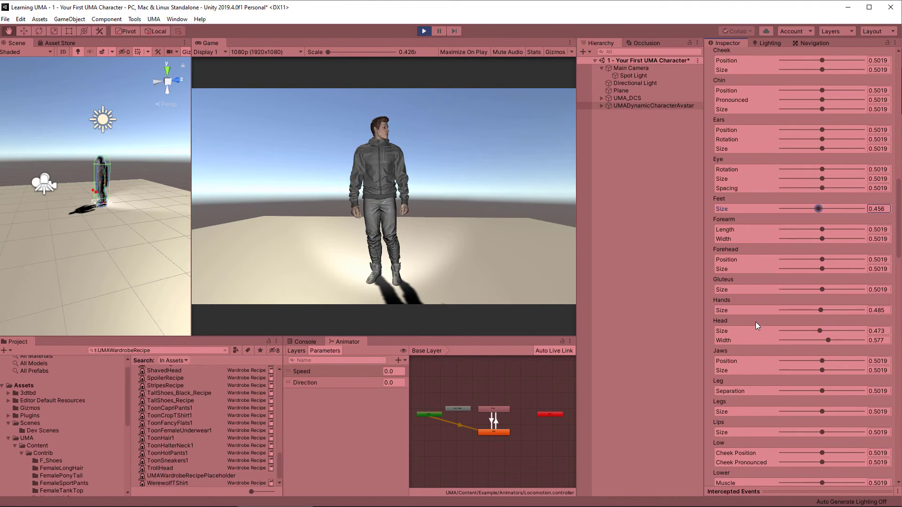
pyautogui.moveTo(822, 309); pyautogui.dragTo(810, 312)
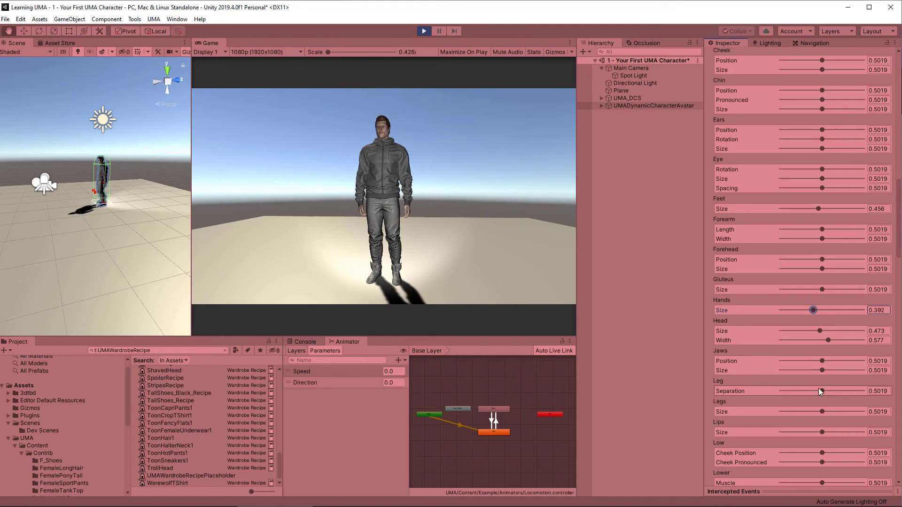
pyautogui.moveTo(823, 390); pyautogui.dragTo(821, 411)
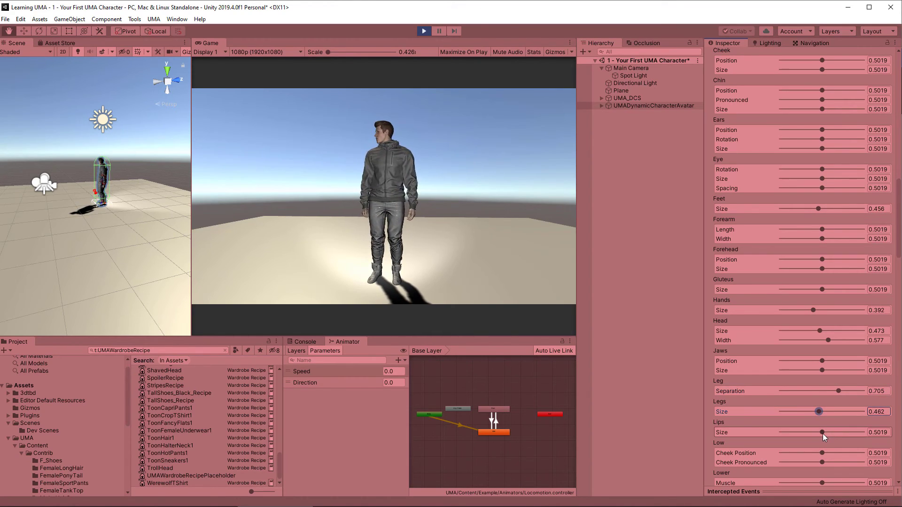
# Drop upper muscle to 0, raise belly to 0.844 and upper weight to 0.919, and trim arm length to 0.508.
pyautogui.scroll(-5, 823, 435)
pyautogui.scroll(-3, 803, 365)
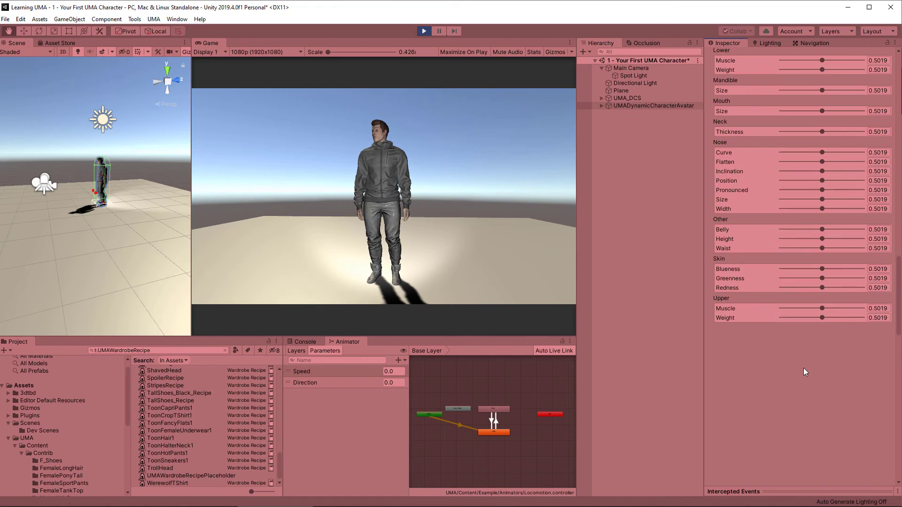
pyautogui.moveTo(822, 308); pyautogui.dragTo(851, 318)
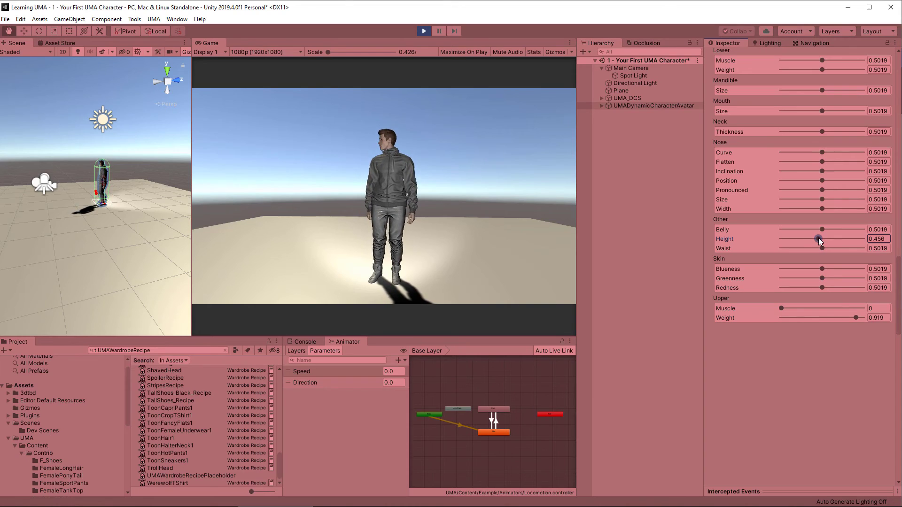
pyautogui.moveTo(822, 229); pyautogui.dragTo(833, 246)
pyautogui.keyDown('alt'); pyautogui.moveTo(142, 220); pyautogui.dragTo(431, 210); pyautogui.keyUp('alt')
pyautogui.scroll(15, 797, 125)
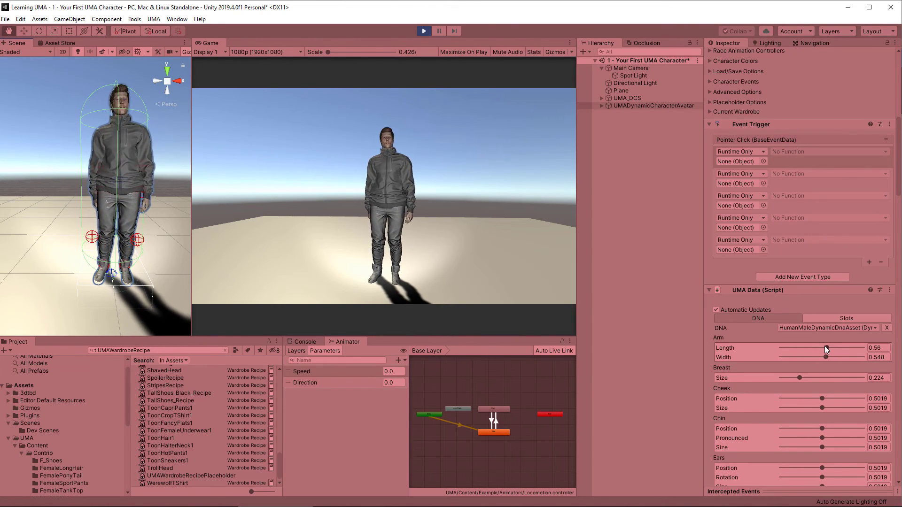
pyautogui.moveTo(825, 347); pyautogui.dragTo(822, 348)
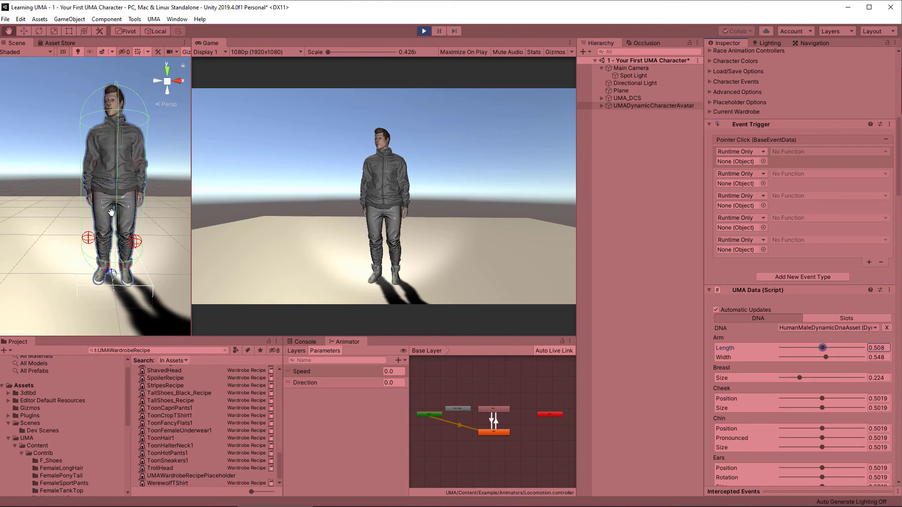
# Expand Character Colors and make the hair a bright saturated red.
pyautogui.scroll(10, 774, 213)
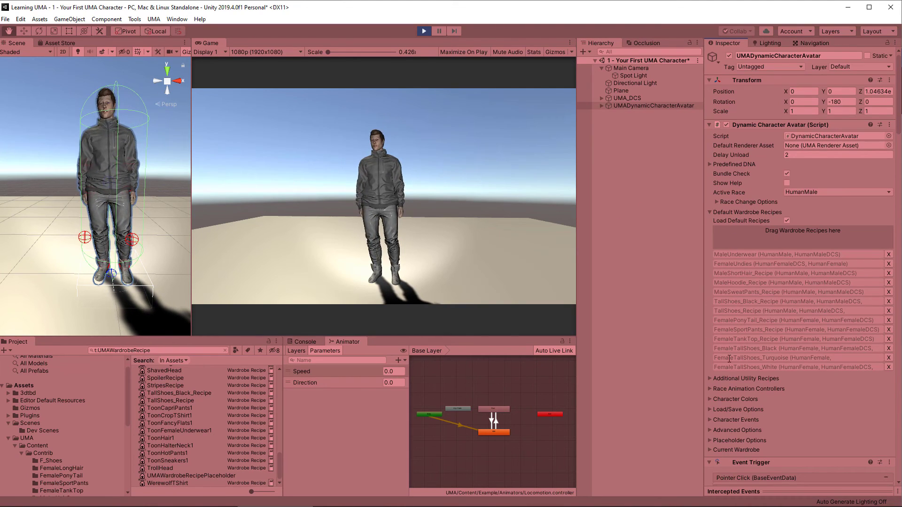
pyautogui.click(711, 399)
pyautogui.scroll(-3, 723, 395)
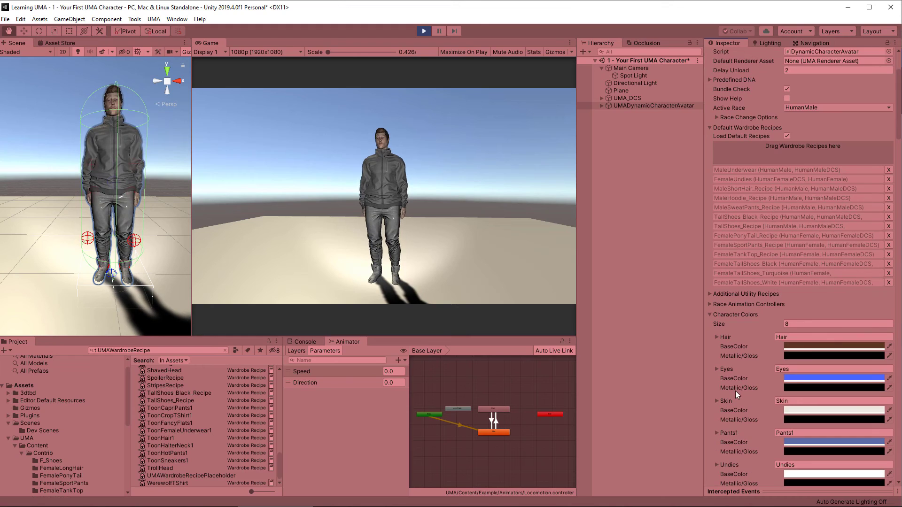
pyautogui.click(819, 346)
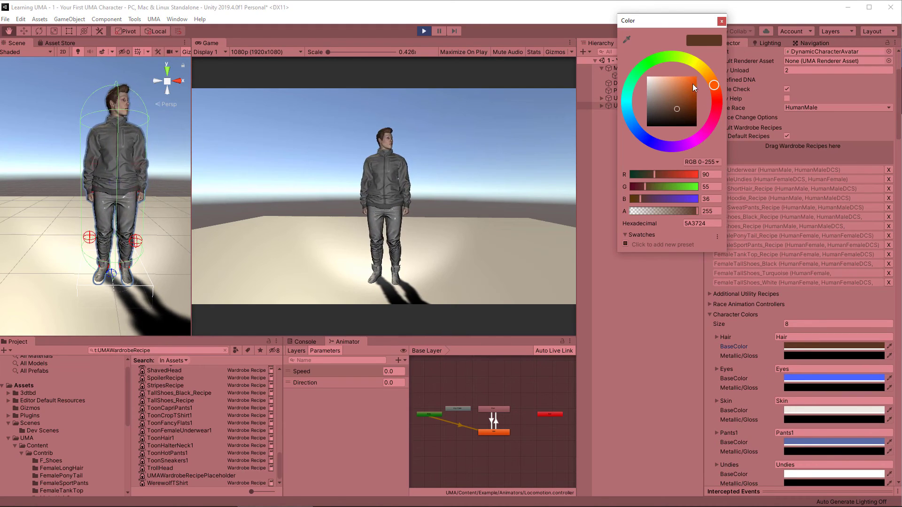
pyautogui.click(716, 102)
pyautogui.moveTo(689, 95); pyautogui.dragTo(692, 75)
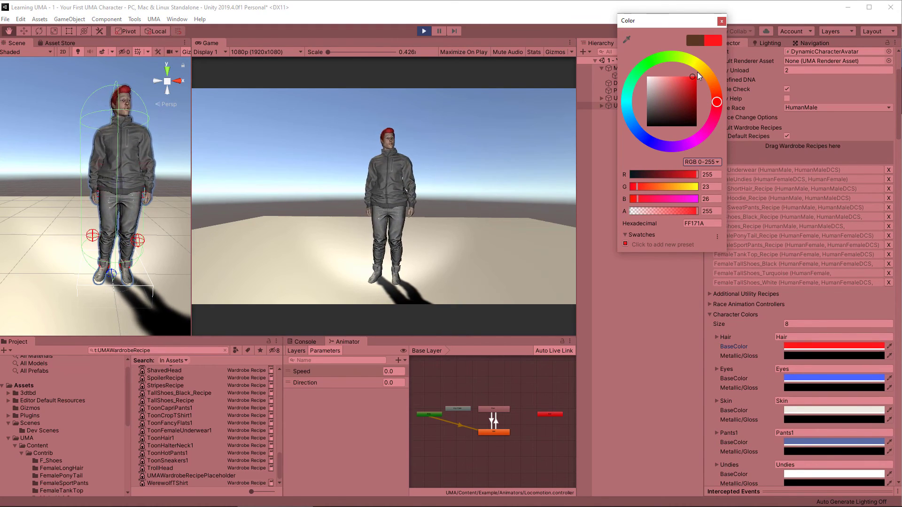
pyautogui.click(721, 21)
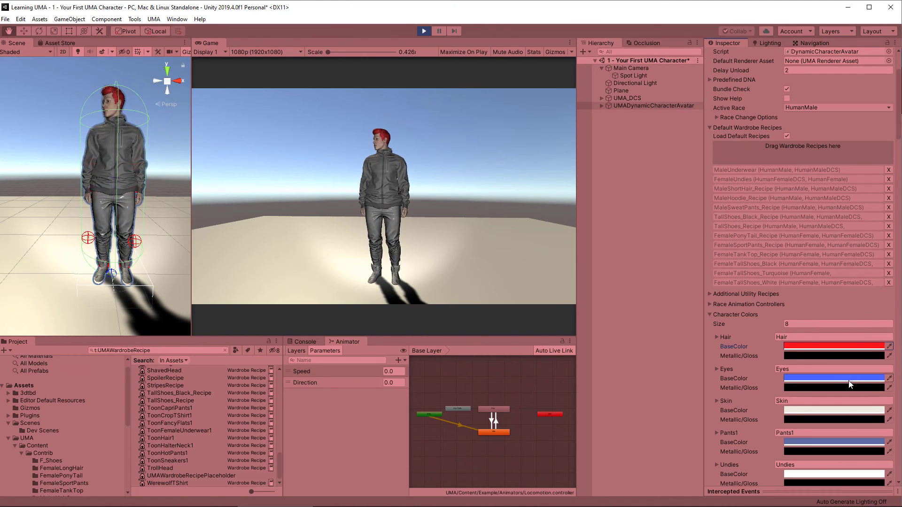
# Darken the skin to a brown tone and turn the pants dark blue.
pyautogui.click(804, 411)
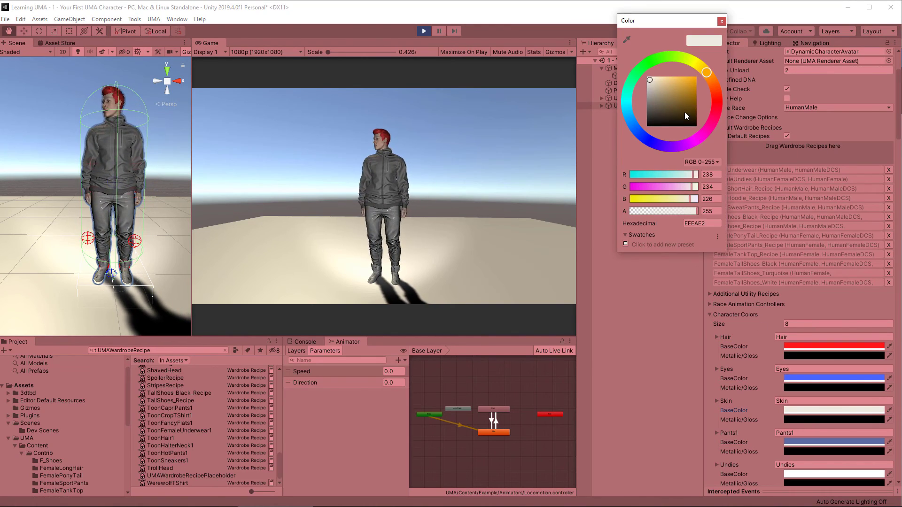
pyautogui.moveTo(688, 108); pyautogui.dragTo(673, 107)
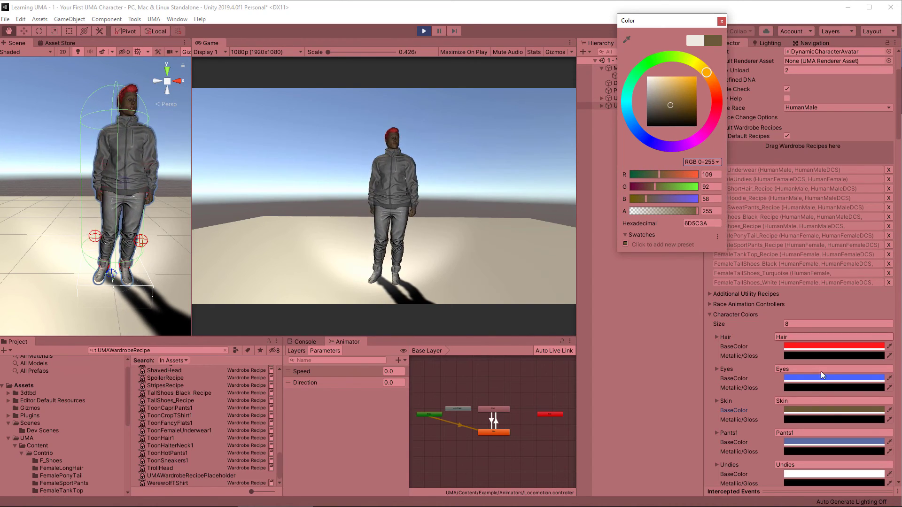
pyautogui.scroll(-3, 818, 453)
pyautogui.click(818, 452)
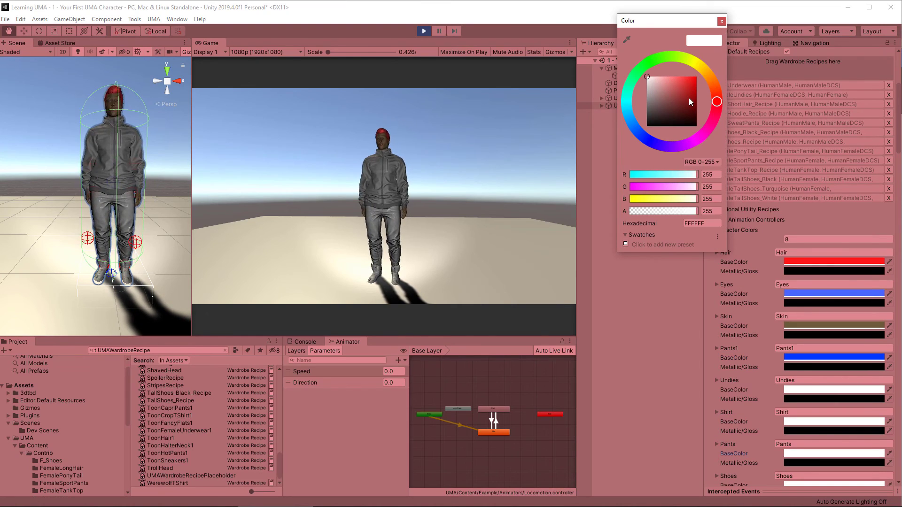
pyautogui.moveTo(689, 98)
pyautogui.mouseDown()
pyautogui.moveTo(669, 96)
pyautogui.moveTo(687, 92)
pyautogui.mouseUp()
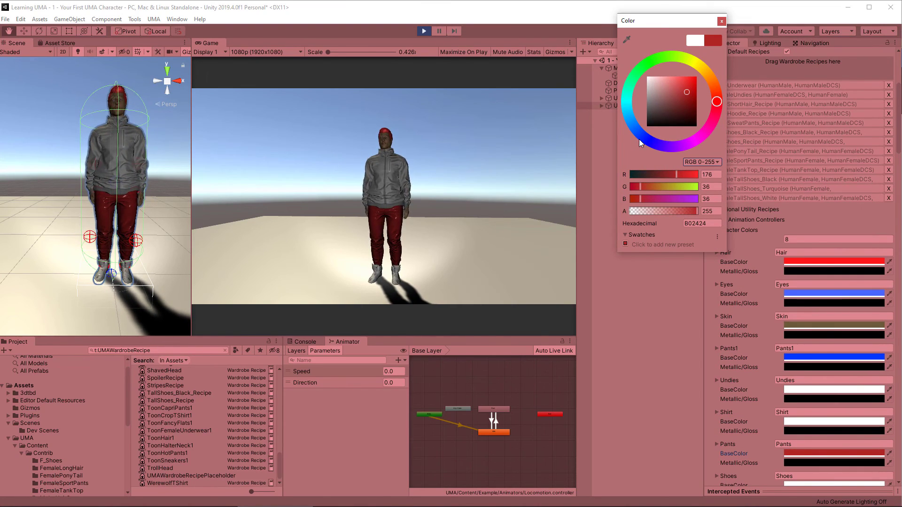
pyautogui.moveTo(639, 140); pyautogui.dragTo(647, 140)
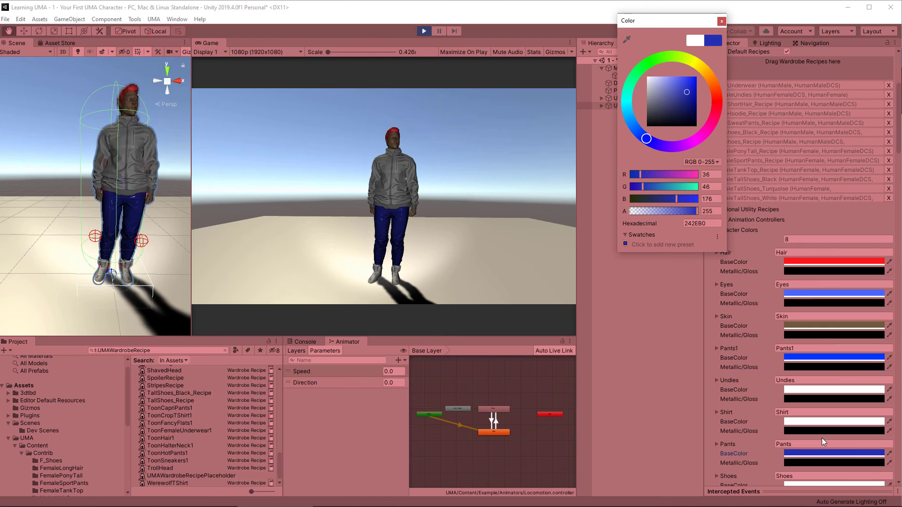
pyautogui.click(805, 464)
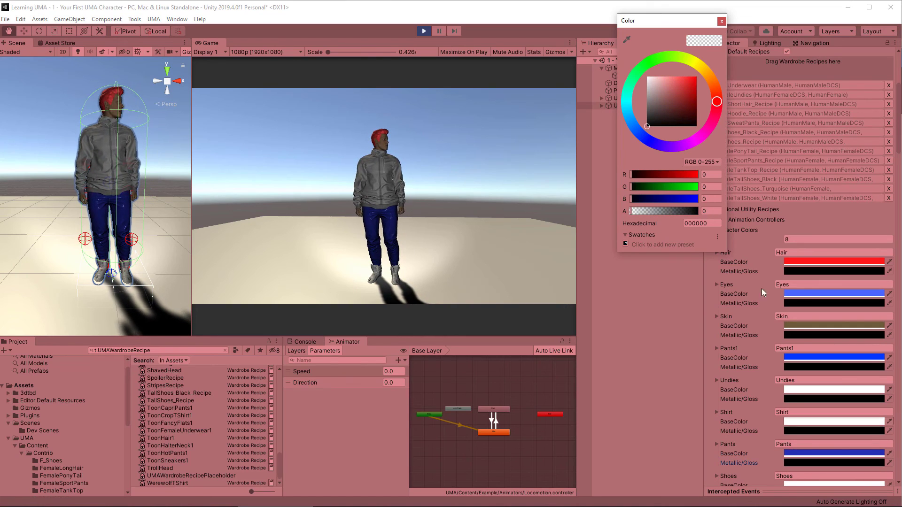
pyautogui.click(667, 102)
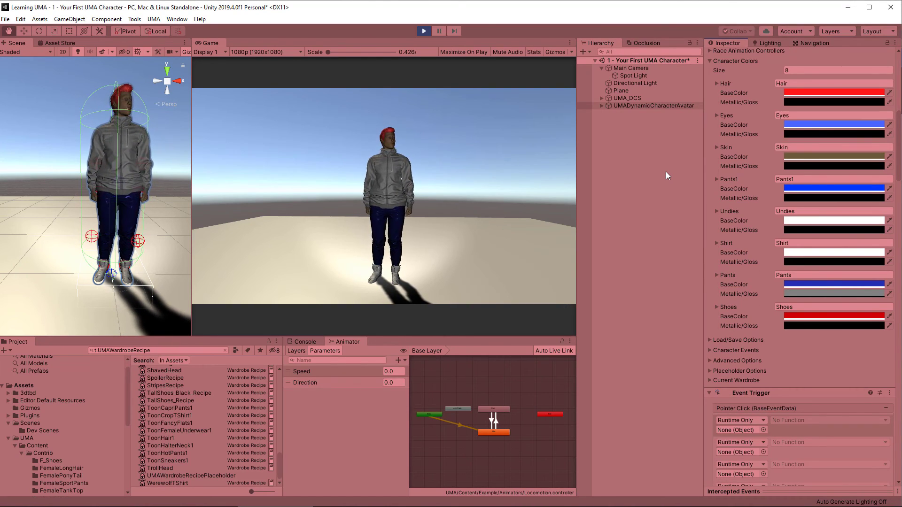
# Exit Play mode, delete UMADynamicCharacterAvatar from the scene, and re-expand the UMA folder.
pyautogui.click(424, 31)
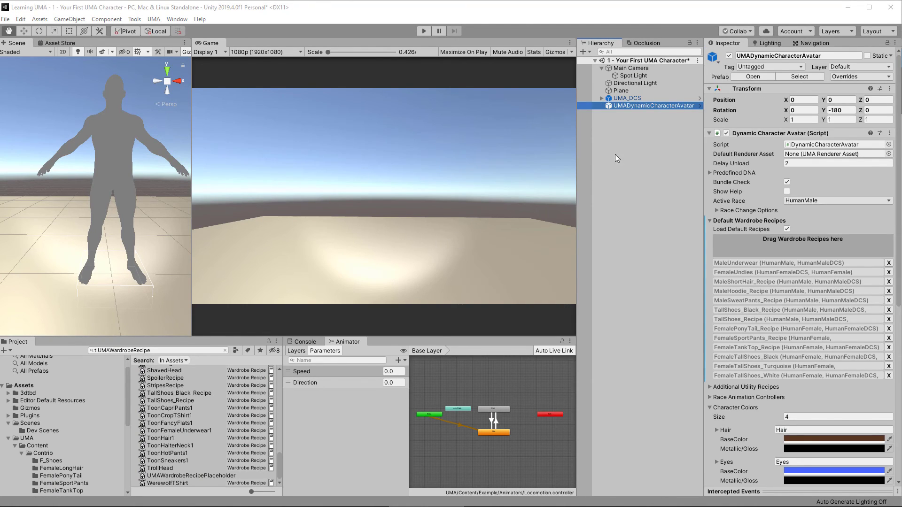
pyautogui.press('Delete')
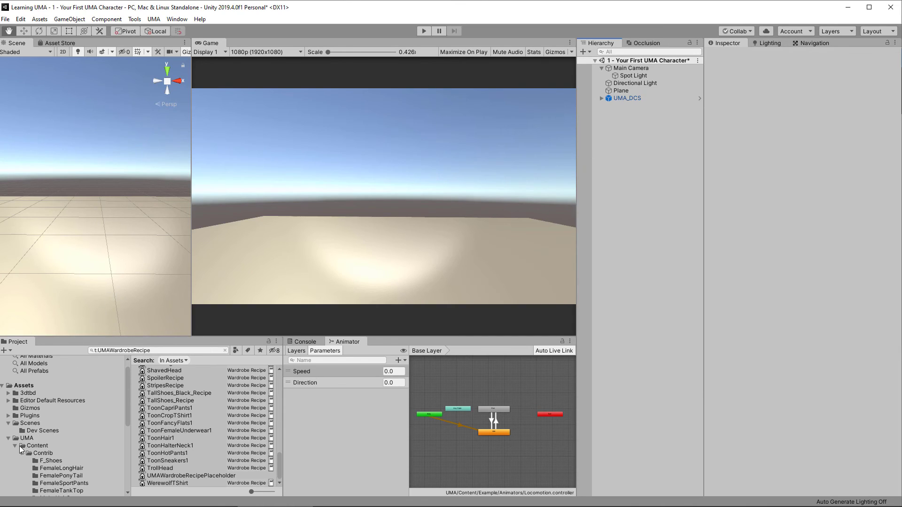
pyautogui.click(7, 438)
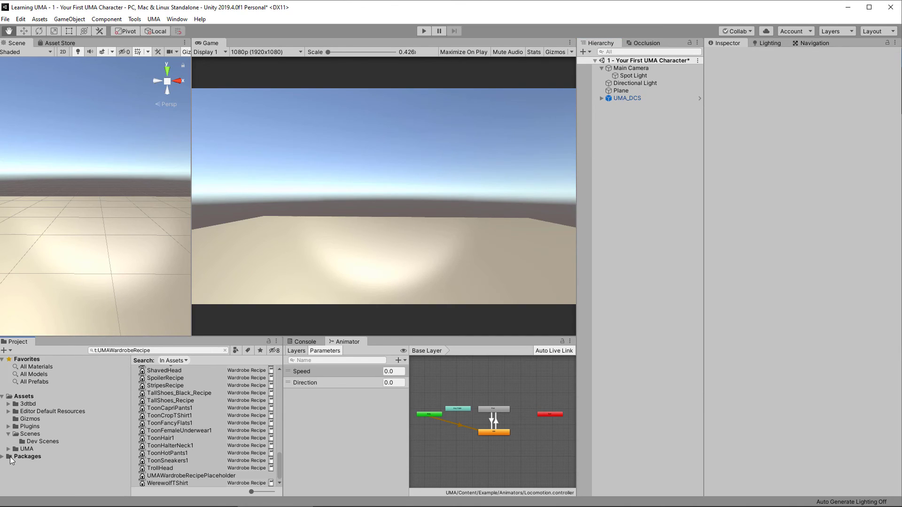
pyautogui.click(8, 450)
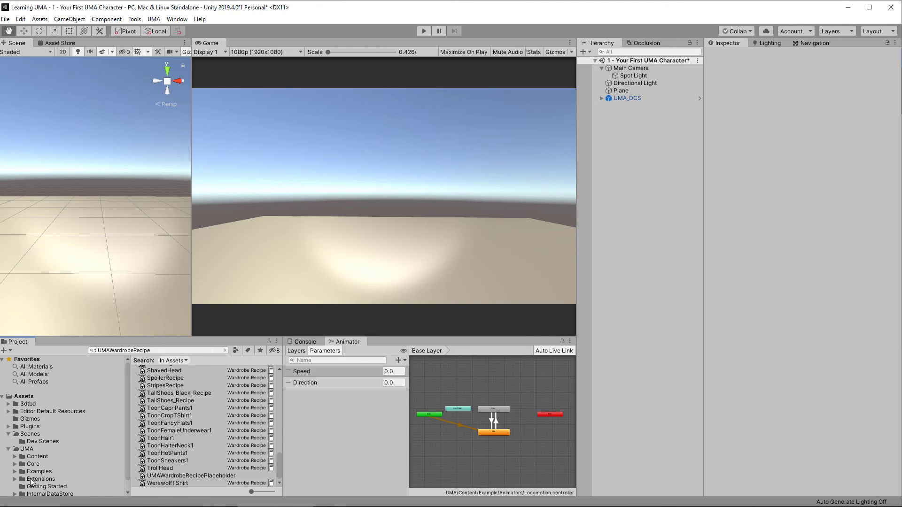
# Add the UMARandomGeneratedCharacter prefab from the Getting Started folder to the scene.
pyautogui.click(36, 486)
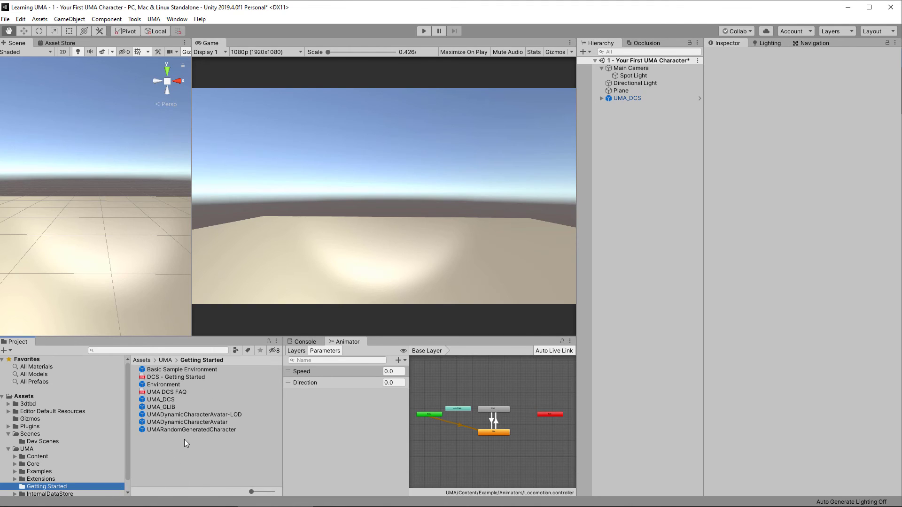
pyautogui.moveTo(178, 430); pyautogui.dragTo(606, 181)
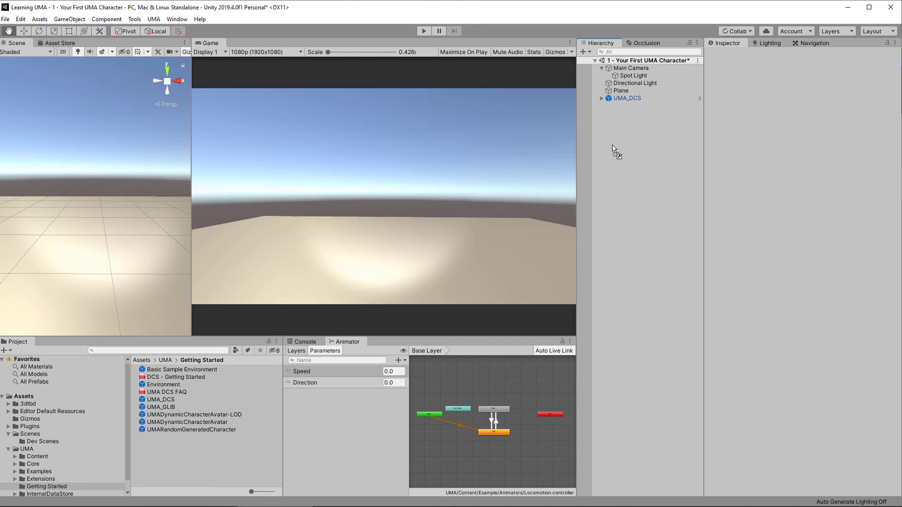
pyautogui.moveTo(614, 151); pyautogui.dragTo(615, 151)
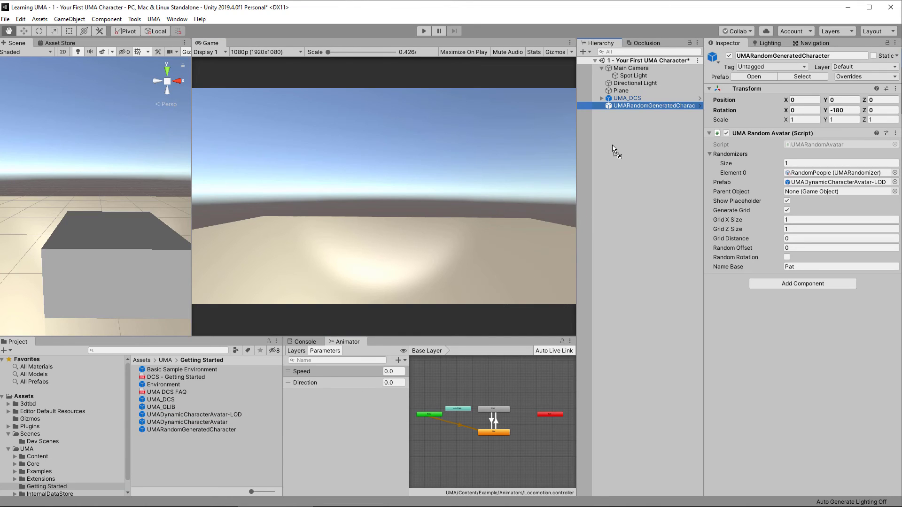
# Run and stop the scene three times to generate different random characters.
pyautogui.click(426, 30)
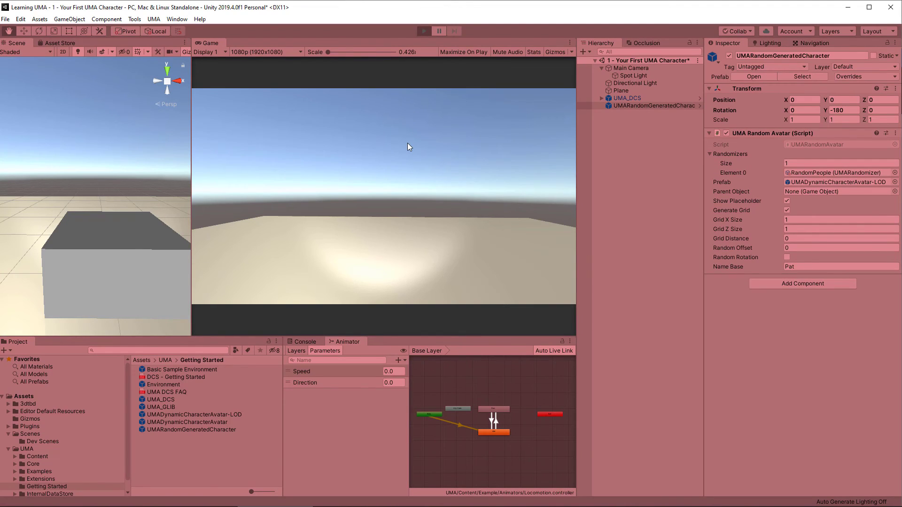
pyautogui.click(425, 32)
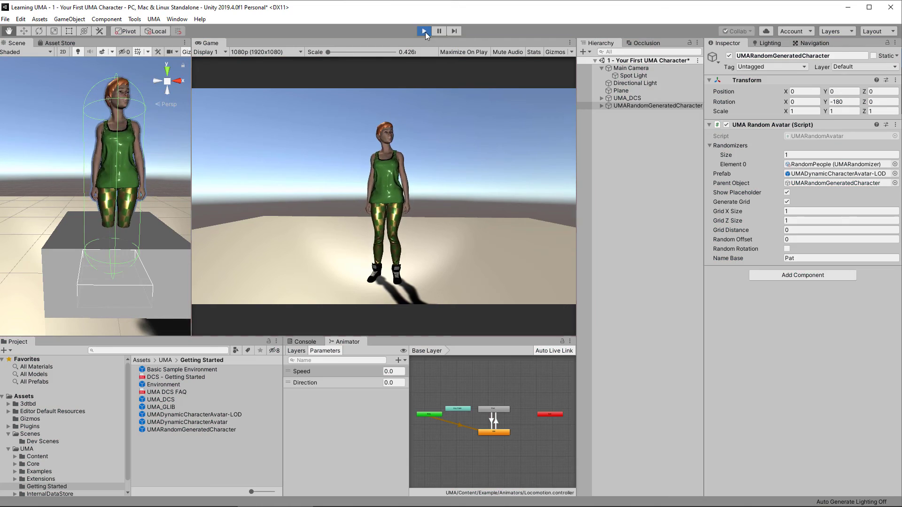
pyautogui.click(425, 32)
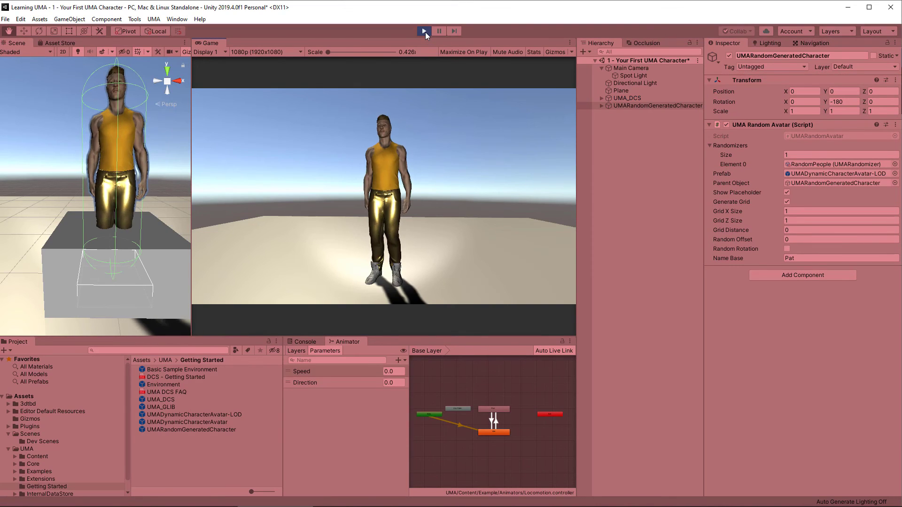
pyautogui.click(425, 32)
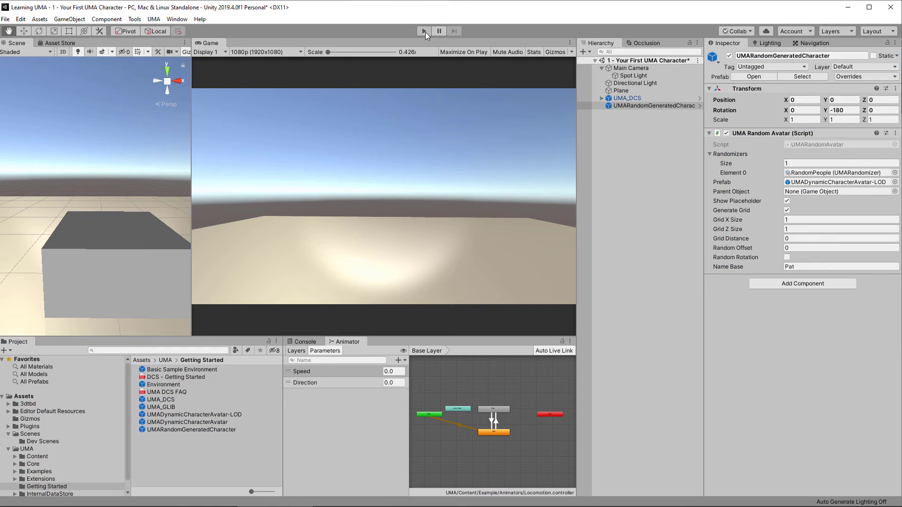
pyautogui.click(425, 32)
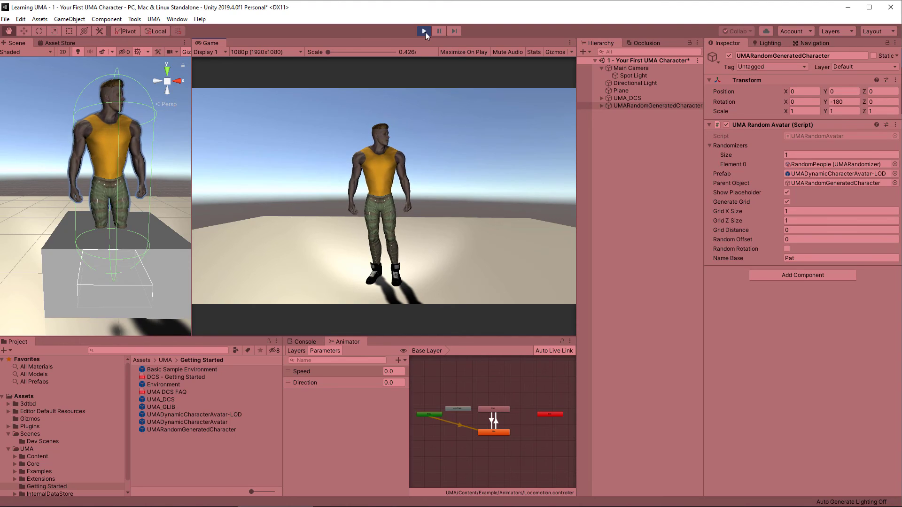
pyautogui.click(425, 32)
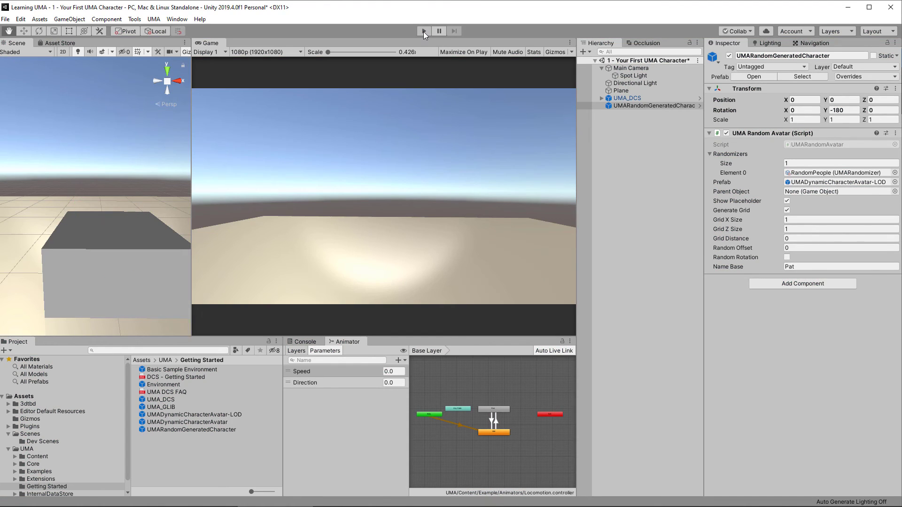
# Set the random avatar Grid X Size 10, Grid Z Size 10 and Grid Distance 1.
pyautogui.click(791, 228)
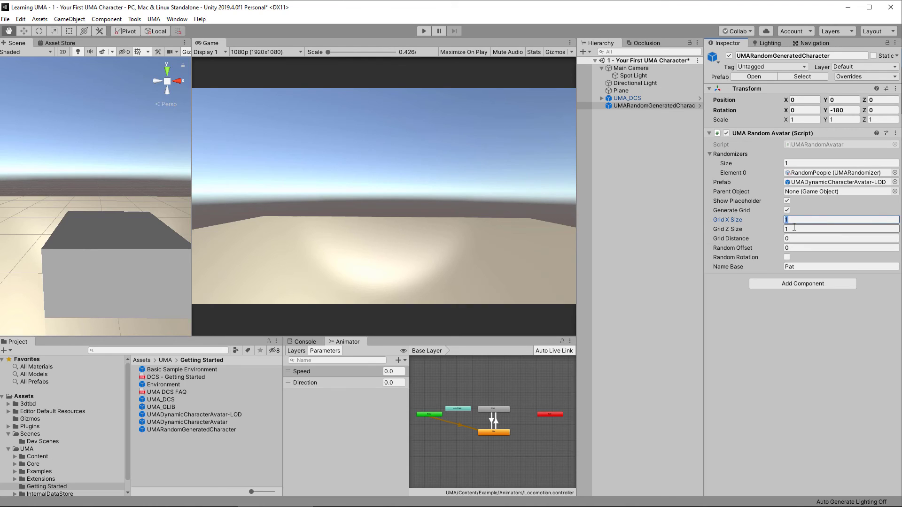
pyautogui.write('10')
pyautogui.press('Tab')
pyautogui.write('10')
pyautogui.press('Tab')
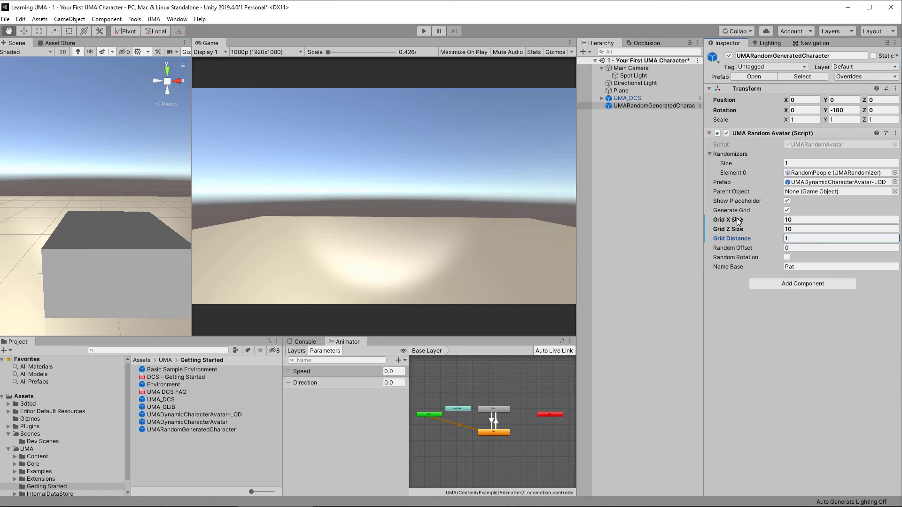
pyautogui.press('Tab')
# Run the scene and orbit the view over the spawned crowd.
pyautogui.click(425, 31)
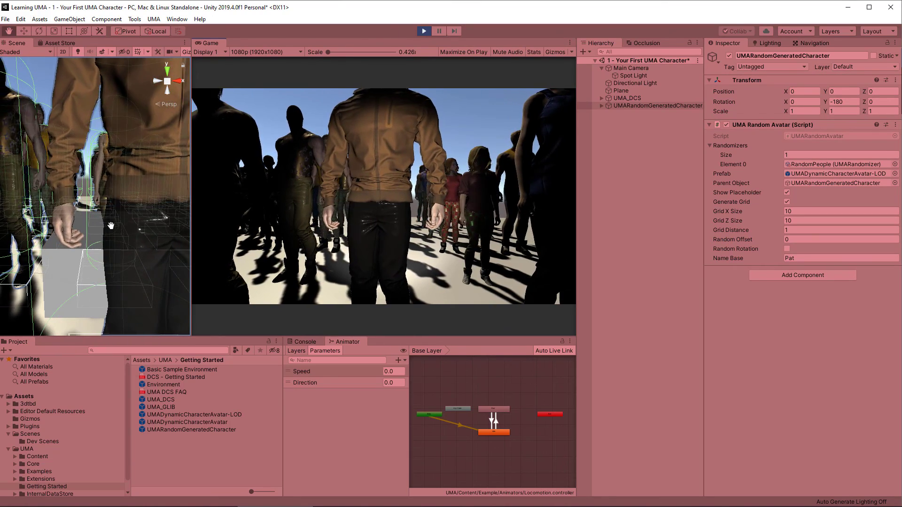
pyautogui.scroll(-5, 112, 225)
pyautogui.keyDown('alt'); pyautogui.moveTo(112, 225); pyautogui.dragTo(112, 282); pyautogui.keyUp('alt')
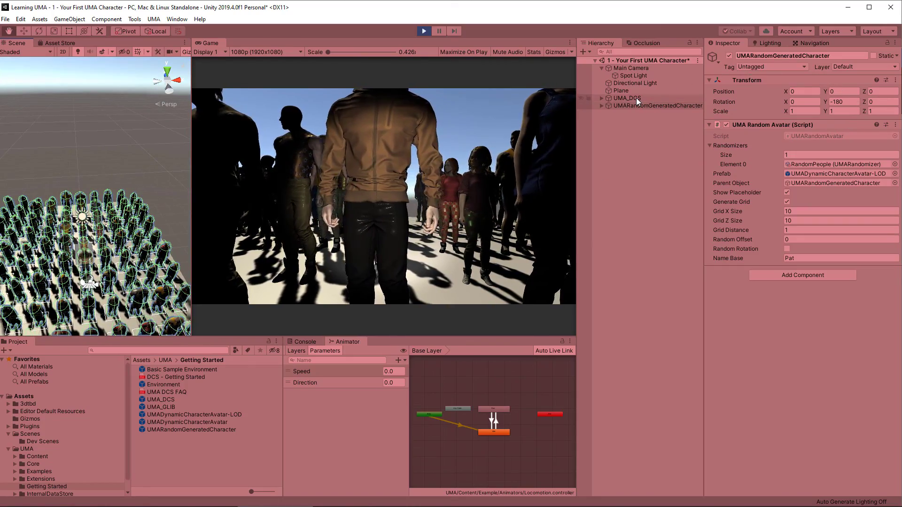
pyautogui.click(637, 98)
pyautogui.keyDown('alt'); pyautogui.moveTo(61, 315); pyautogui.dragTo(54, 279); pyautogui.keyUp('alt')
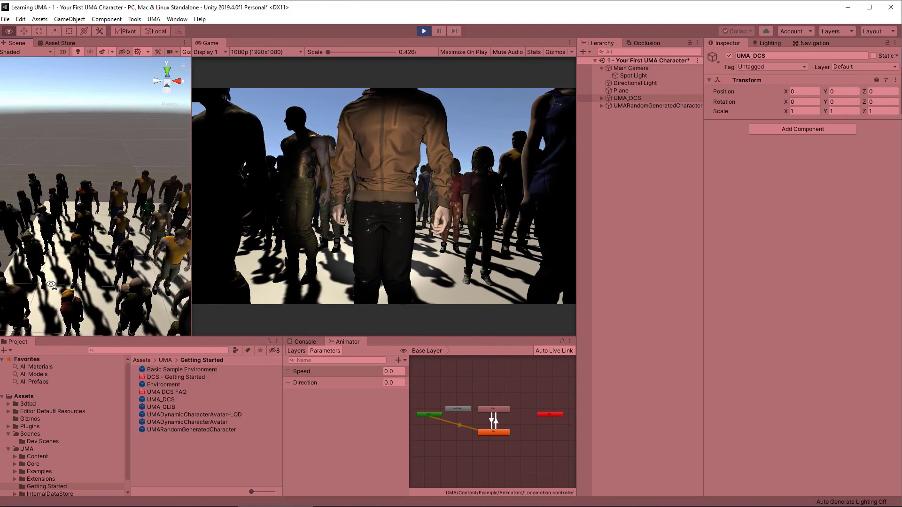
# Set the generator's Random Offset to 0.5 and rerun the scene to see the staggered crowd.
pyautogui.hotkey('ctrl', 'p')
pyautogui.click(640, 106)
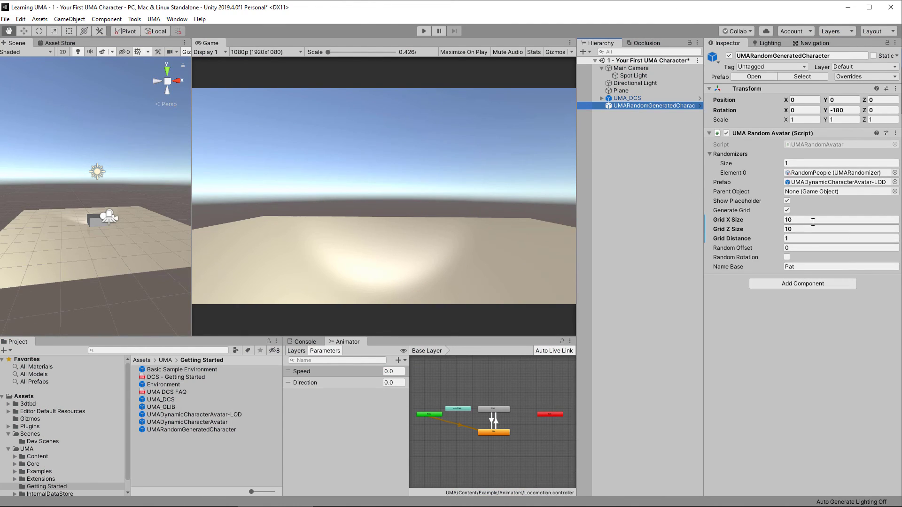
pyautogui.click(799, 247)
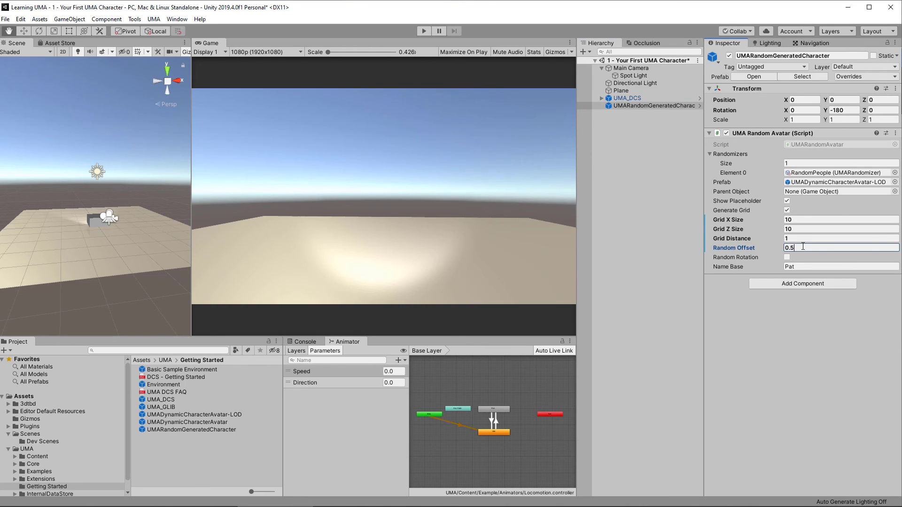
pyautogui.click(425, 31)
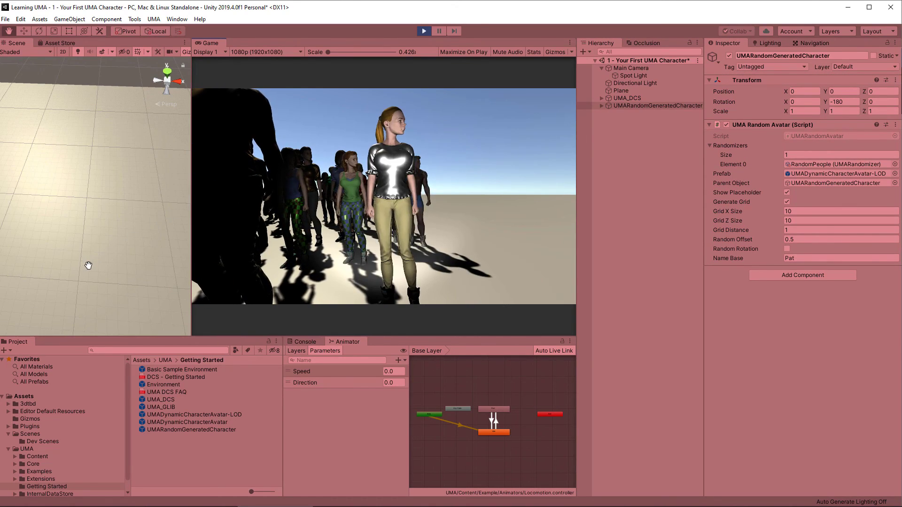
pyautogui.moveTo(86, 264); pyautogui.dragTo(106, 222, button='right')
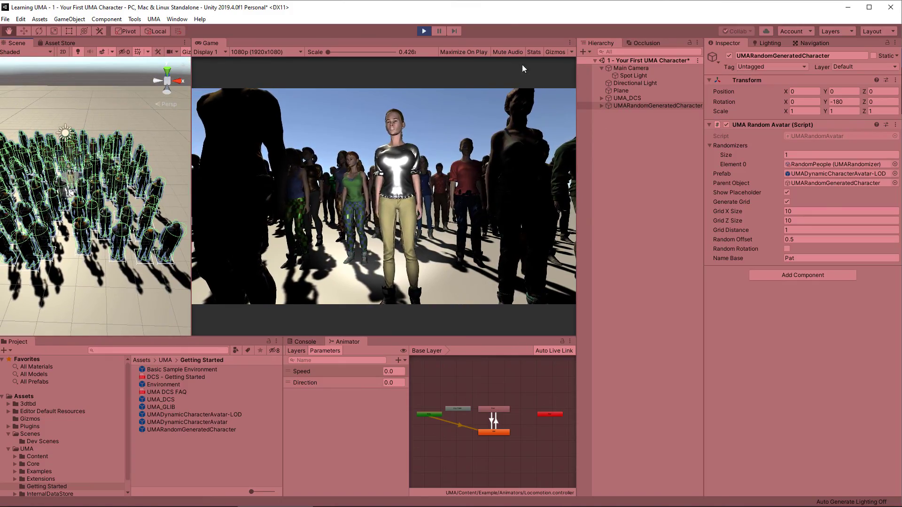
# Regenerate the crowd, select the ground plane, and view the crowd from lower angles.
pyautogui.click(424, 31)
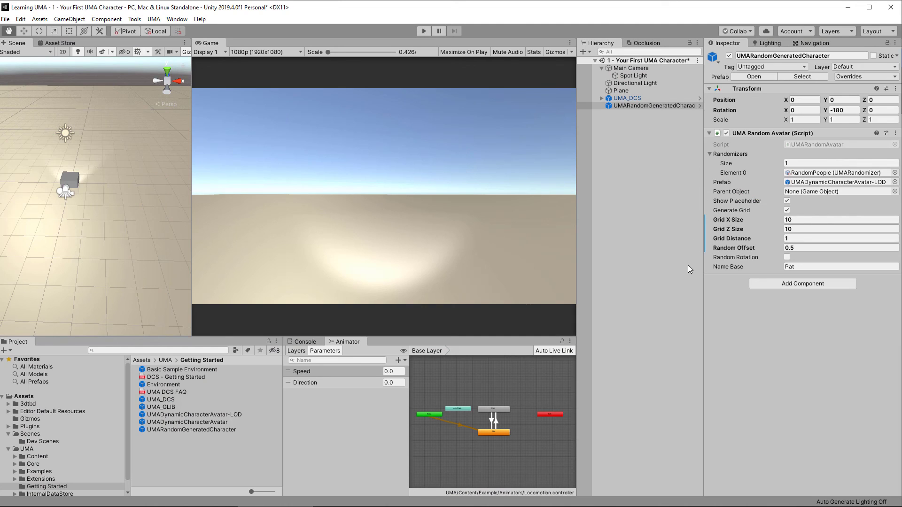
pyautogui.click(422, 31)
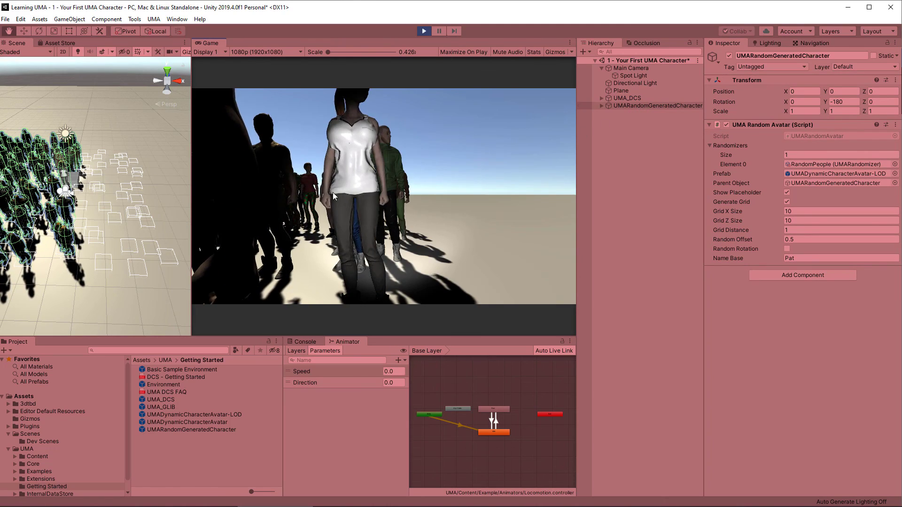
pyautogui.click(622, 92)
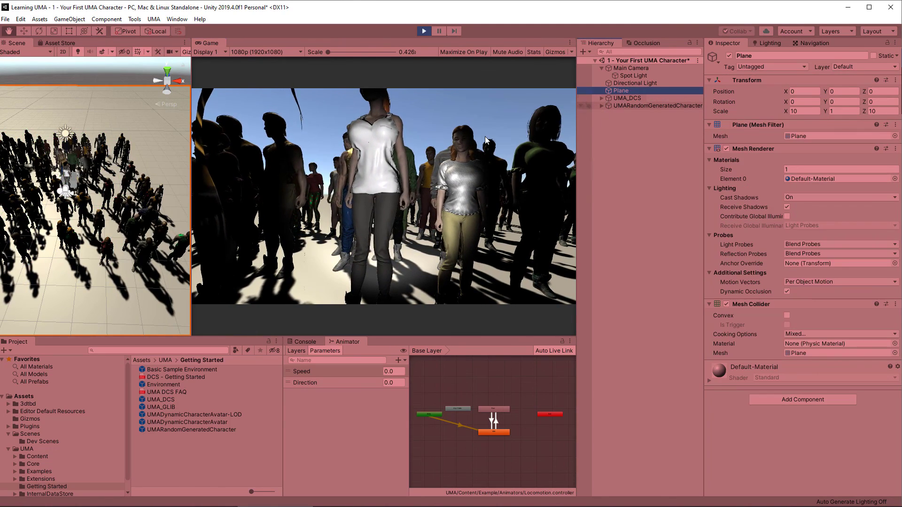
pyautogui.keyDown('alt'); pyautogui.moveTo(94, 211); pyautogui.dragTo(42, 234); pyautogui.keyUp('alt')
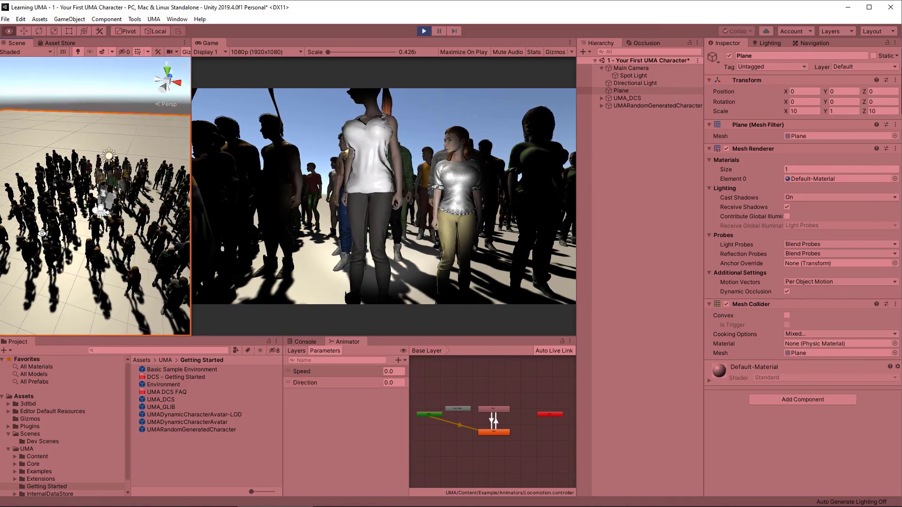
pyautogui.scroll(5, 52, 234)
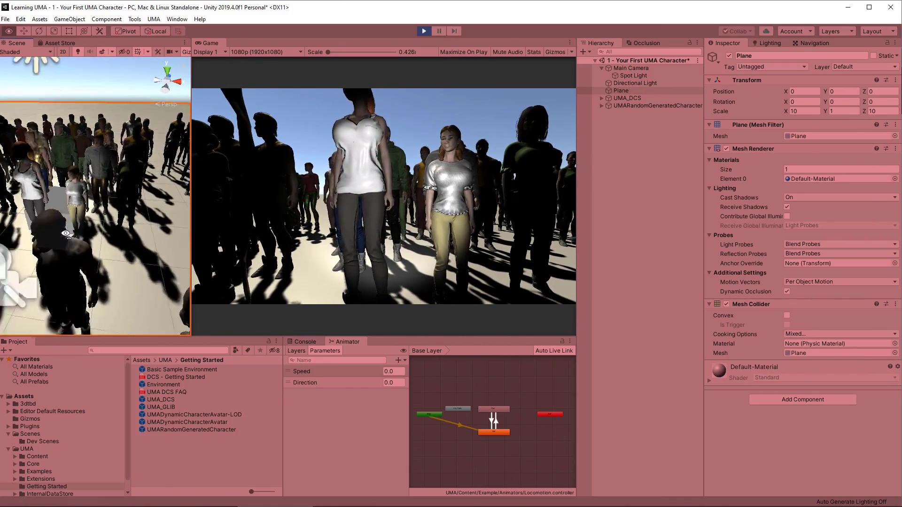
pyautogui.scroll(-5, 66, 234)
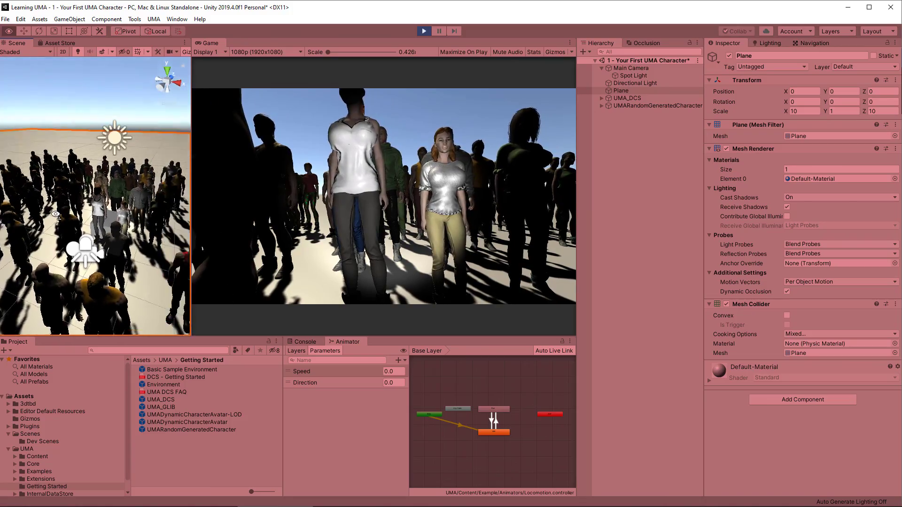
pyautogui.keyDown('alt'); pyautogui.moveTo(56, 214); pyautogui.dragTo(108, 214); pyautogui.keyUp('alt')
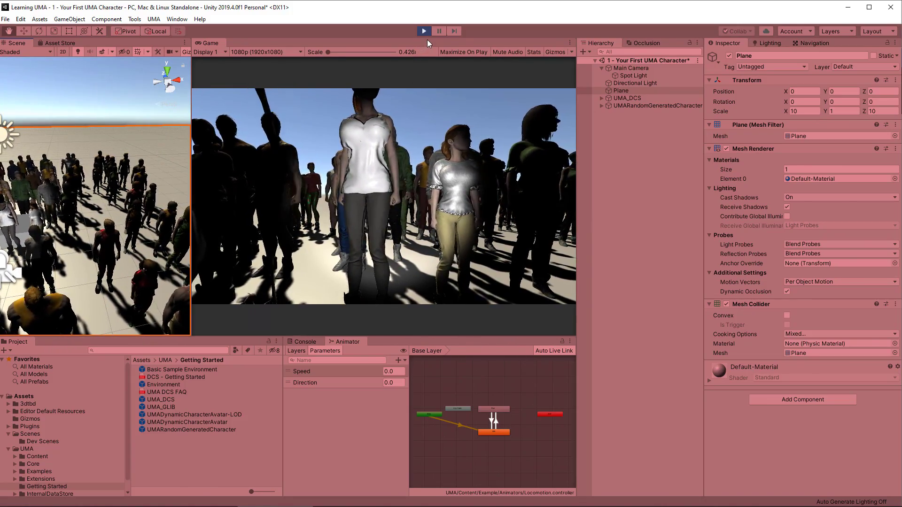
# Stop Play and duplicate the RandomPeople randomizer asset as RandomPeople 3.
pyautogui.click(422, 31)
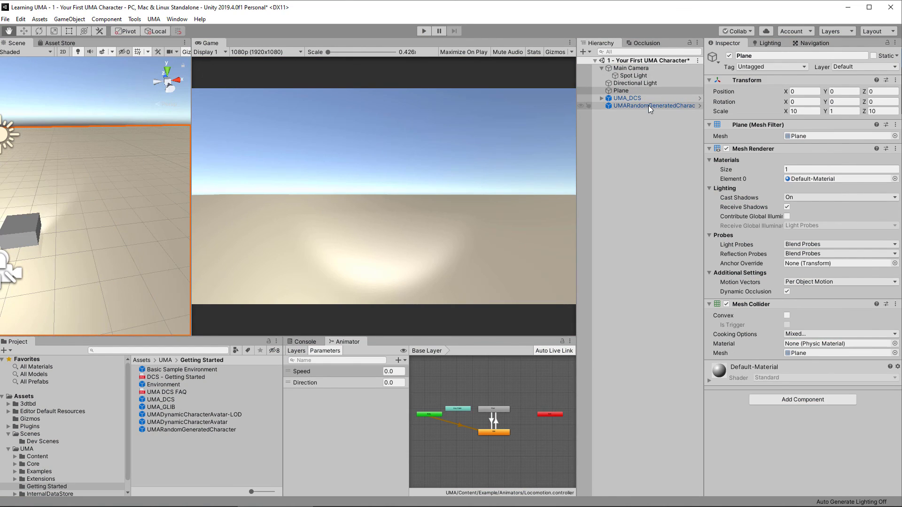
pyautogui.click(649, 105)
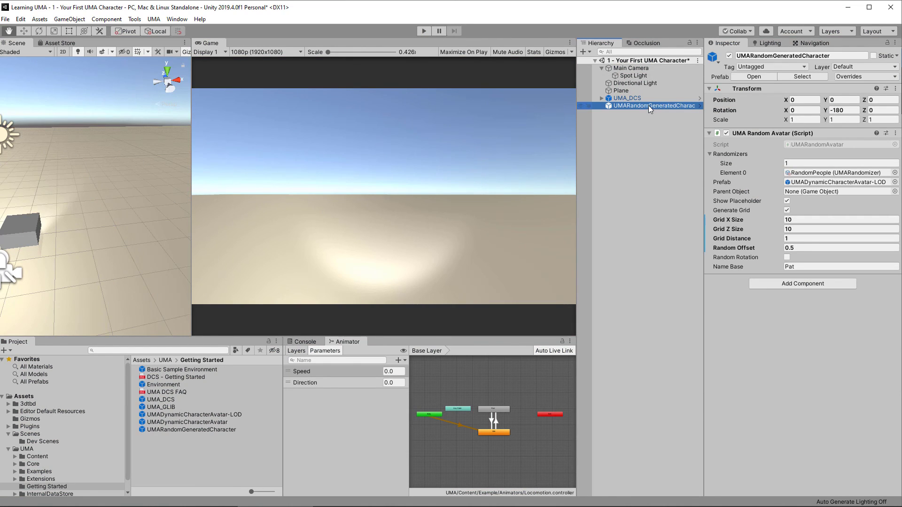
pyautogui.click(841, 173)
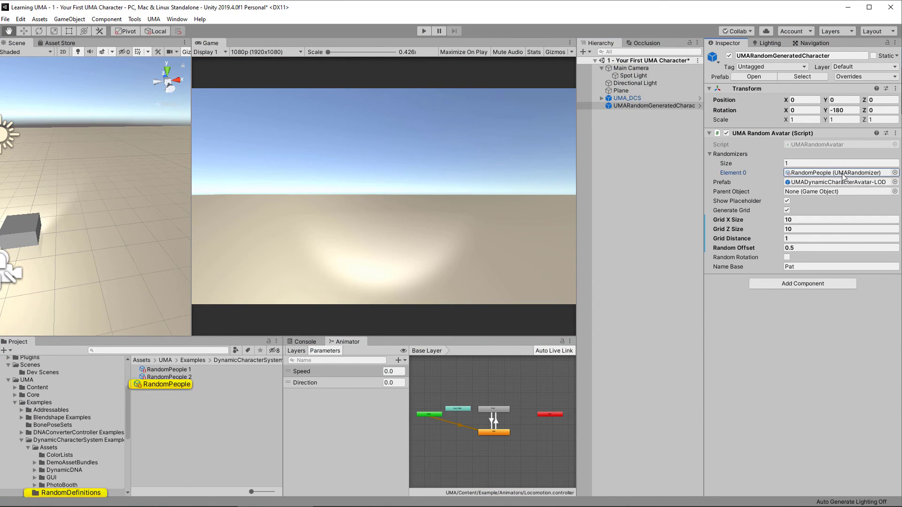
pyautogui.click(172, 385)
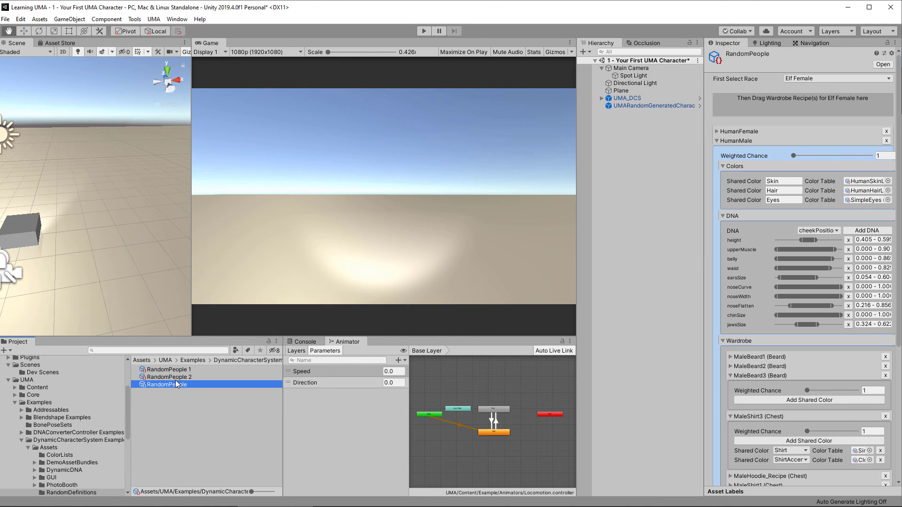
pyautogui.hotkey('ctrl', 'd')
pyautogui.hotkey('ctrl', 'f')
pyautogui.click(159, 385)
# Narrow HumanFemale breastSize to 0.144–0.575, remove HumanMale, and assign RandomPeople 3 to the generator.
pyautogui.click(719, 132)
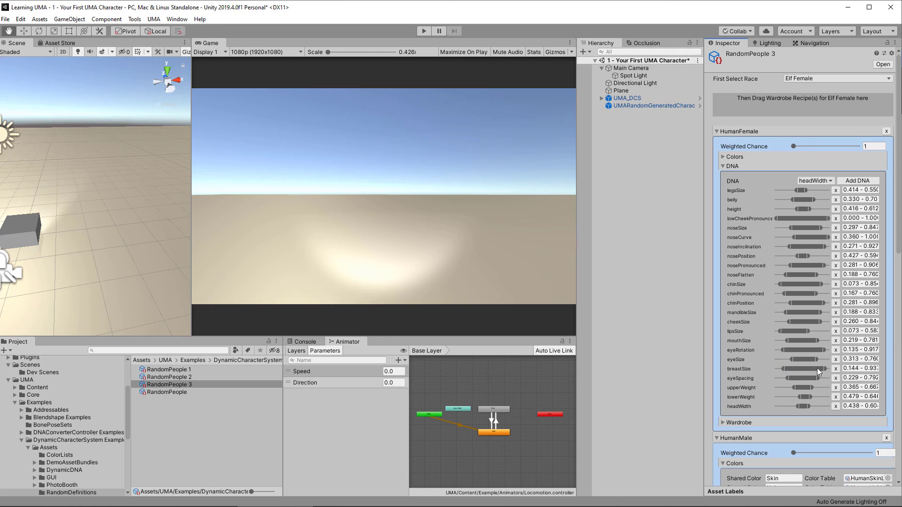
pyautogui.moveTo(826, 369); pyautogui.dragTo(807, 368)
pyautogui.click(716, 131)
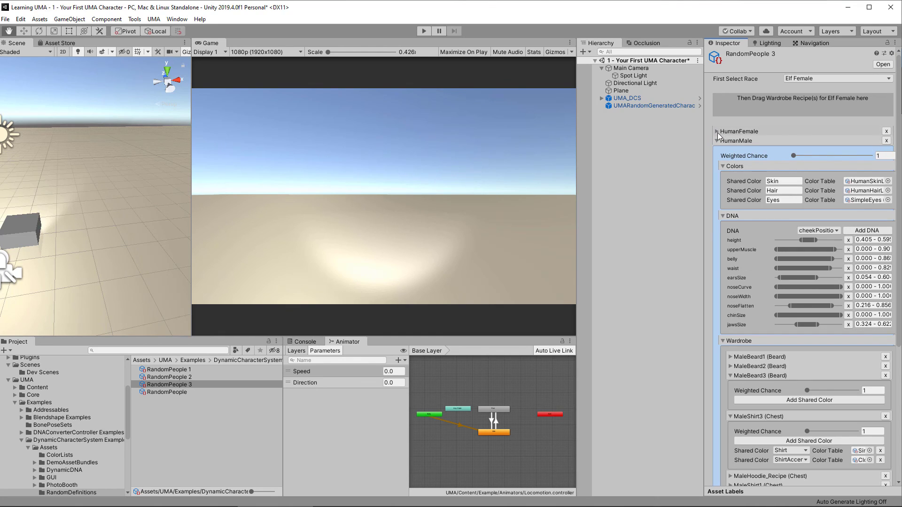
pyautogui.click(887, 141)
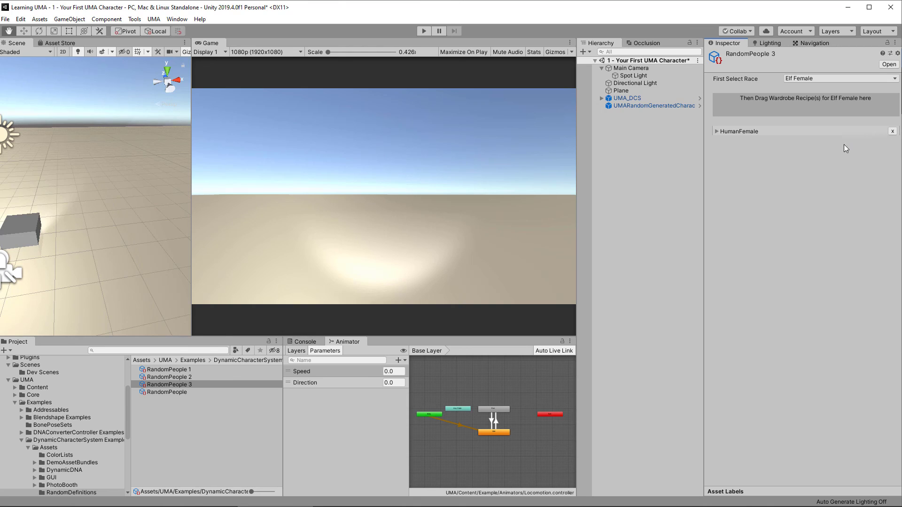
pyautogui.click(670, 107)
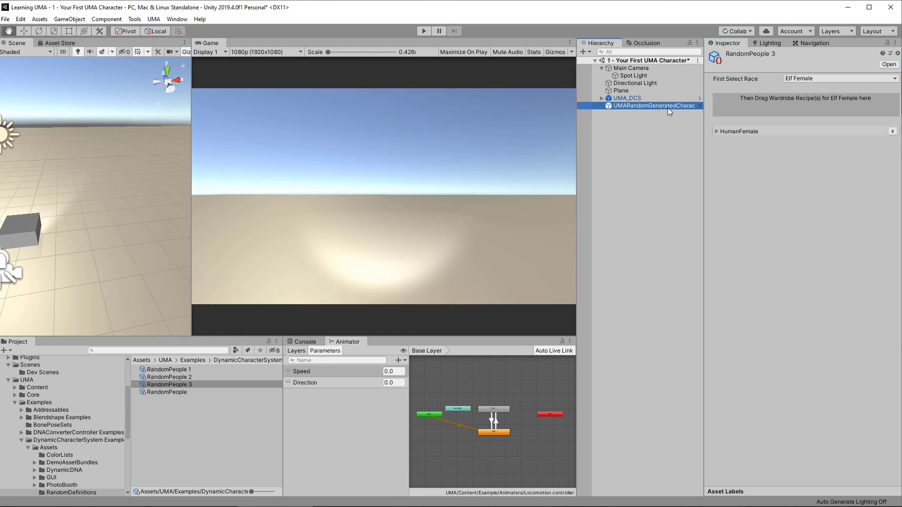
pyautogui.moveTo(167, 385); pyautogui.dragTo(866, 174)
# Run the scene and view the female-only crowd from overhead.
pyautogui.click(423, 31)
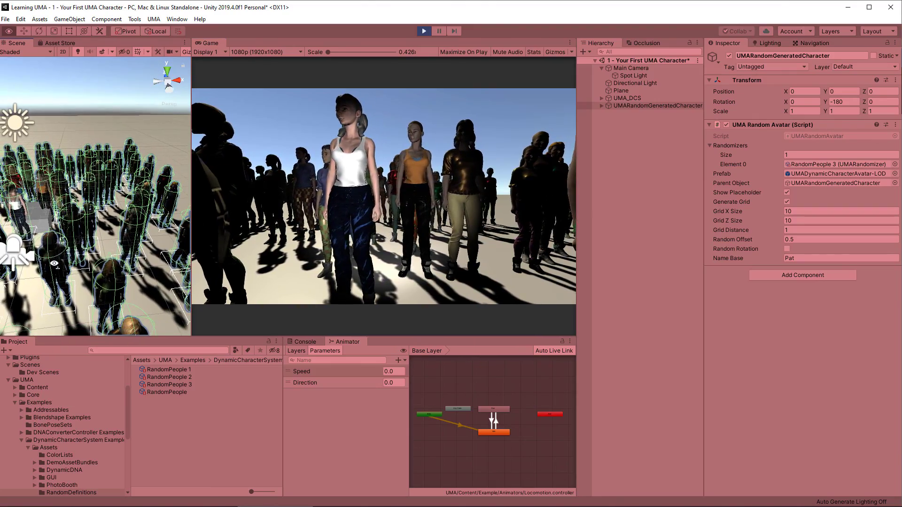
pyautogui.click(591, 99)
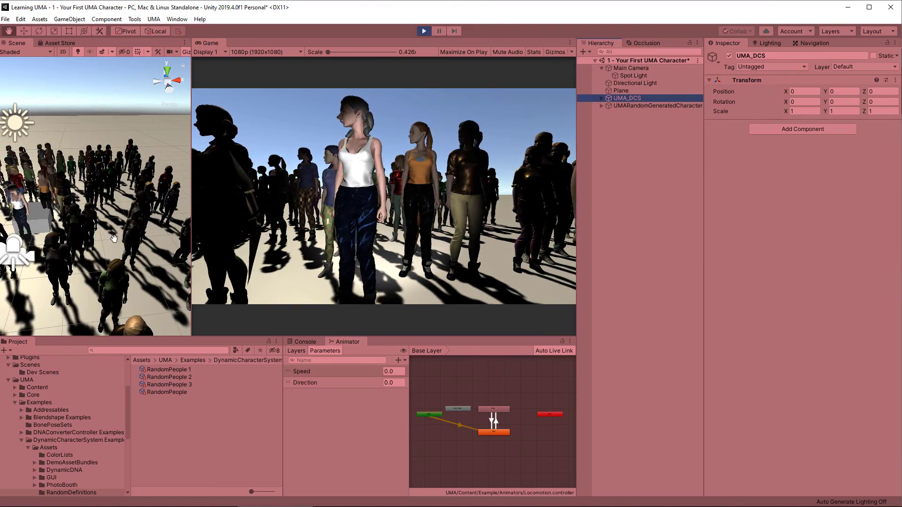
pyautogui.keyDown('alt'); pyautogui.moveTo(114, 239); pyautogui.dragTo(147, 174); pyautogui.keyUp('alt')
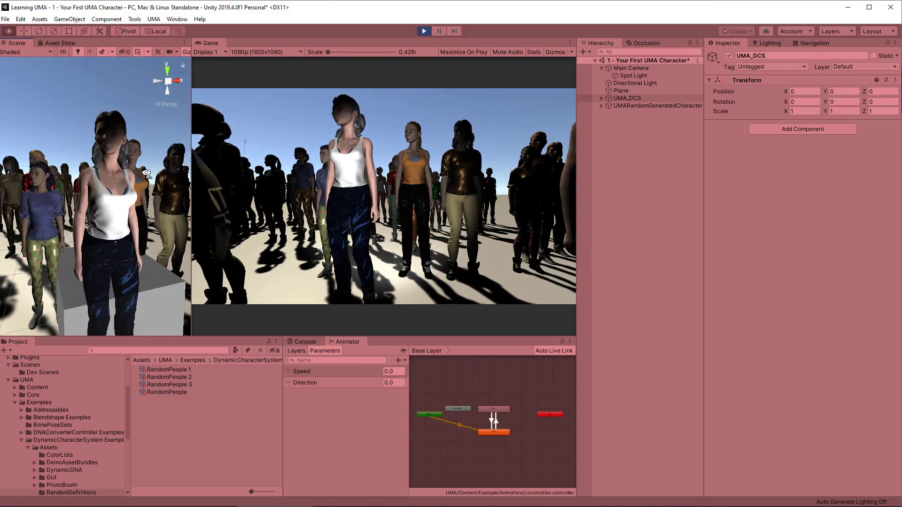